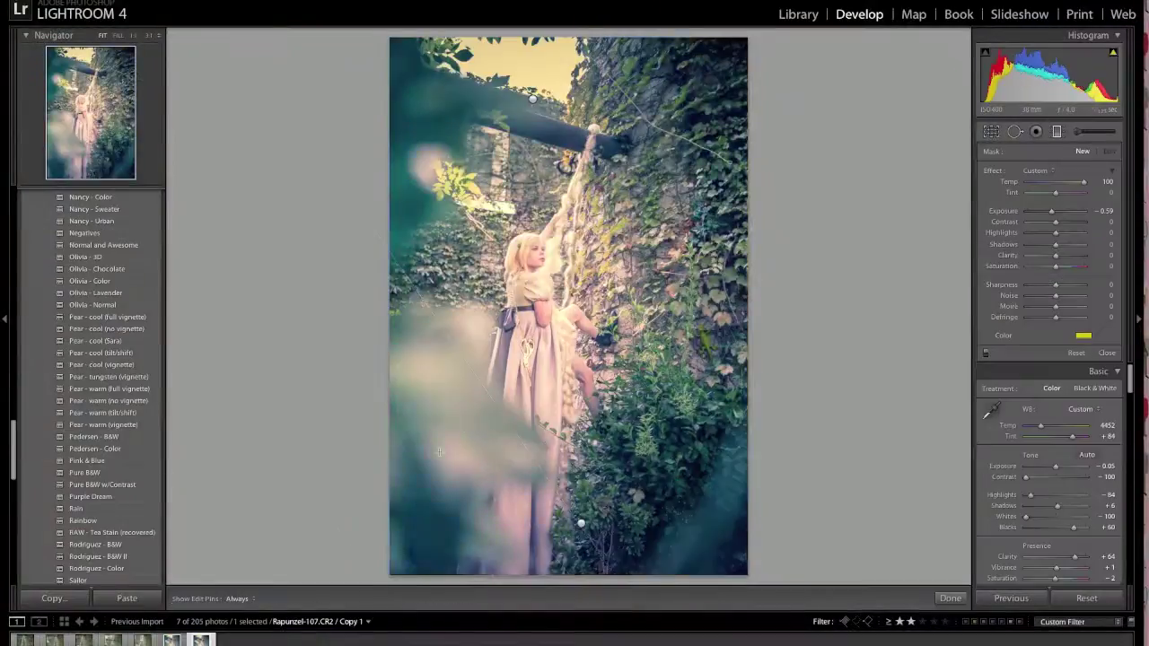
Step: Clone and paint braid texture up the rope on new Layer 3 and Layer 3 copy
{"action": "left_click_drag", "start_coordinate": [334, 526], "coordinate": [559, 402]}
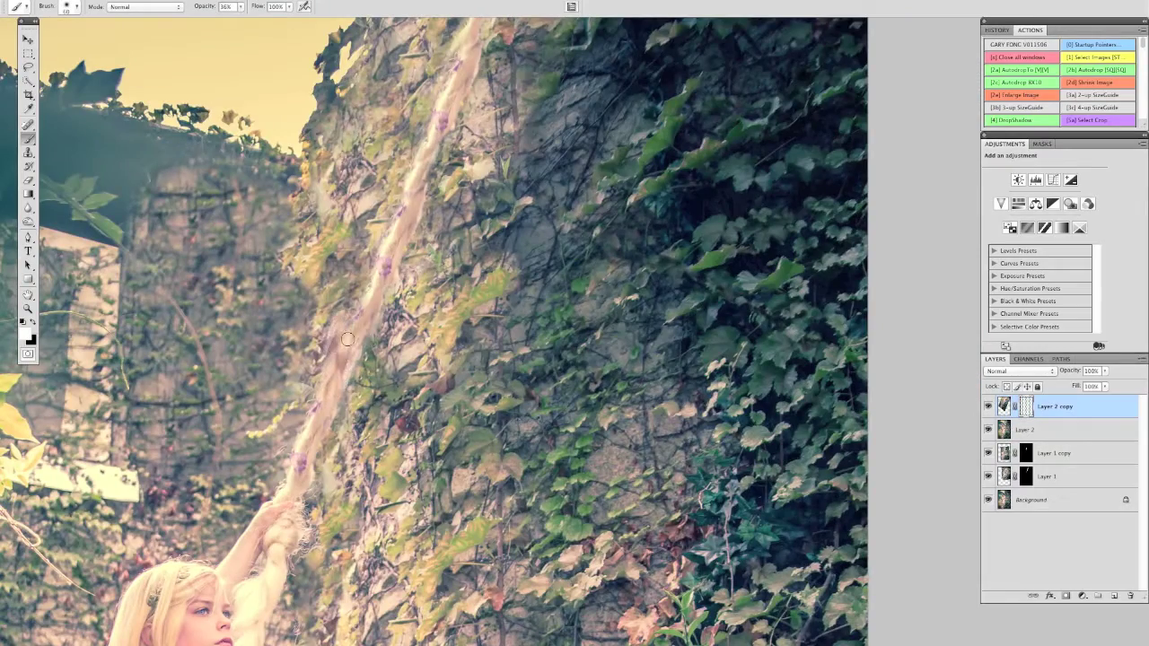
{"action": "left_click_drag", "start_coordinate": [347, 338], "coordinate": [420, 184]}
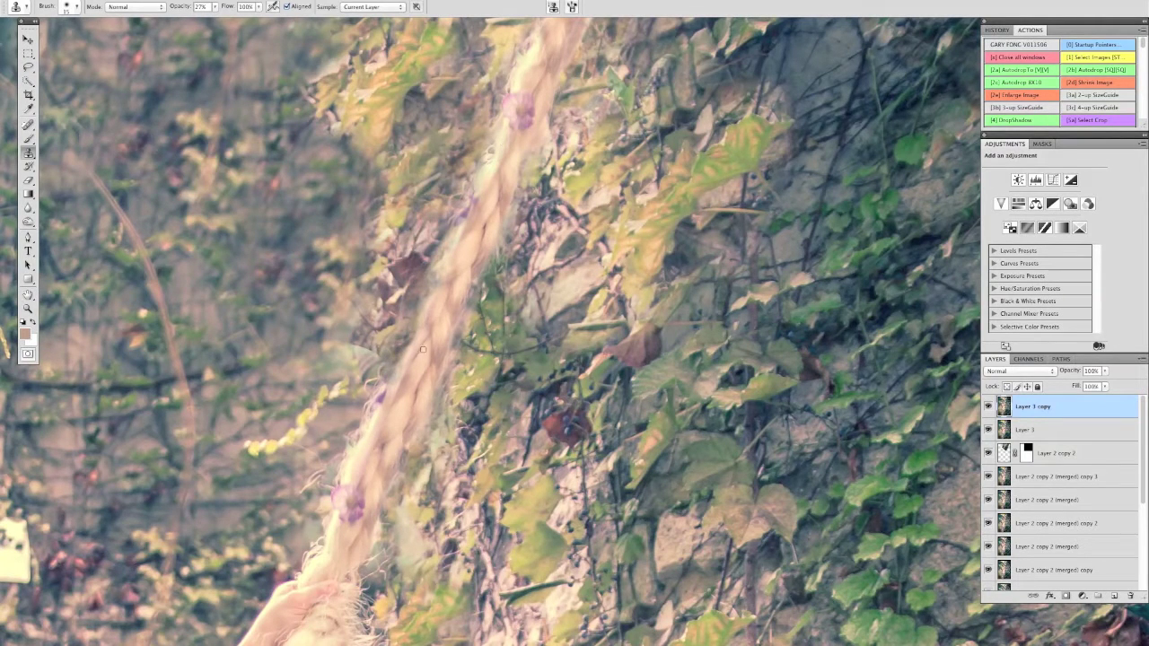
{"action": "key", "text": "b"}
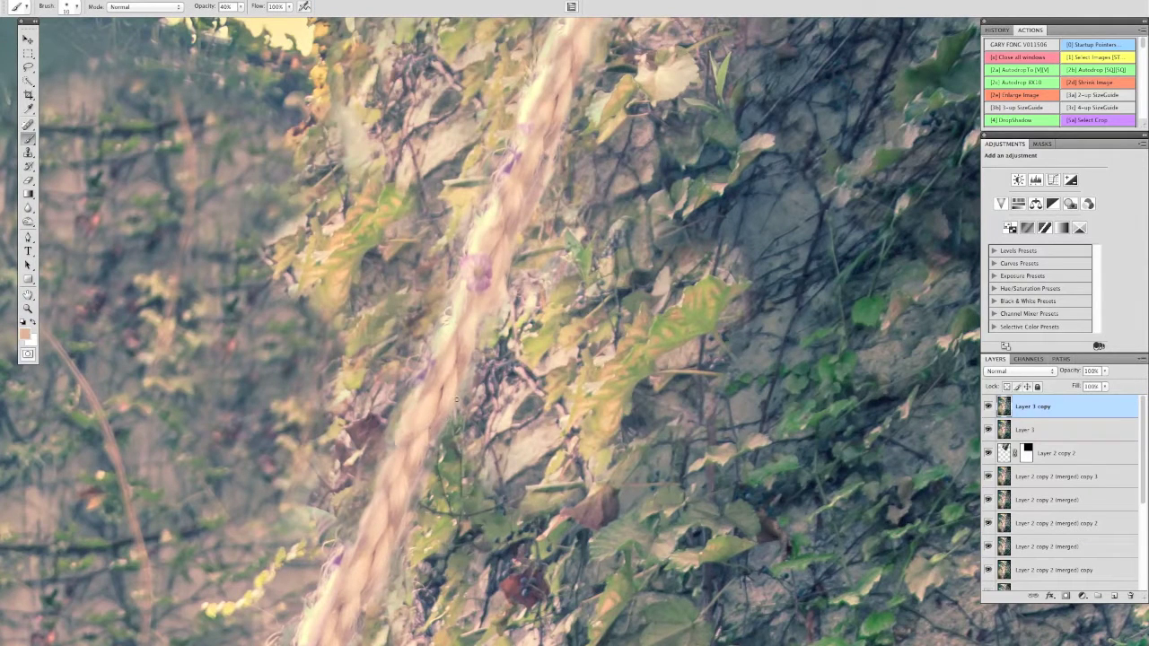
{"action": "left_click_drag", "start_coordinate": [359, 567], "coordinate": [380, 485]}
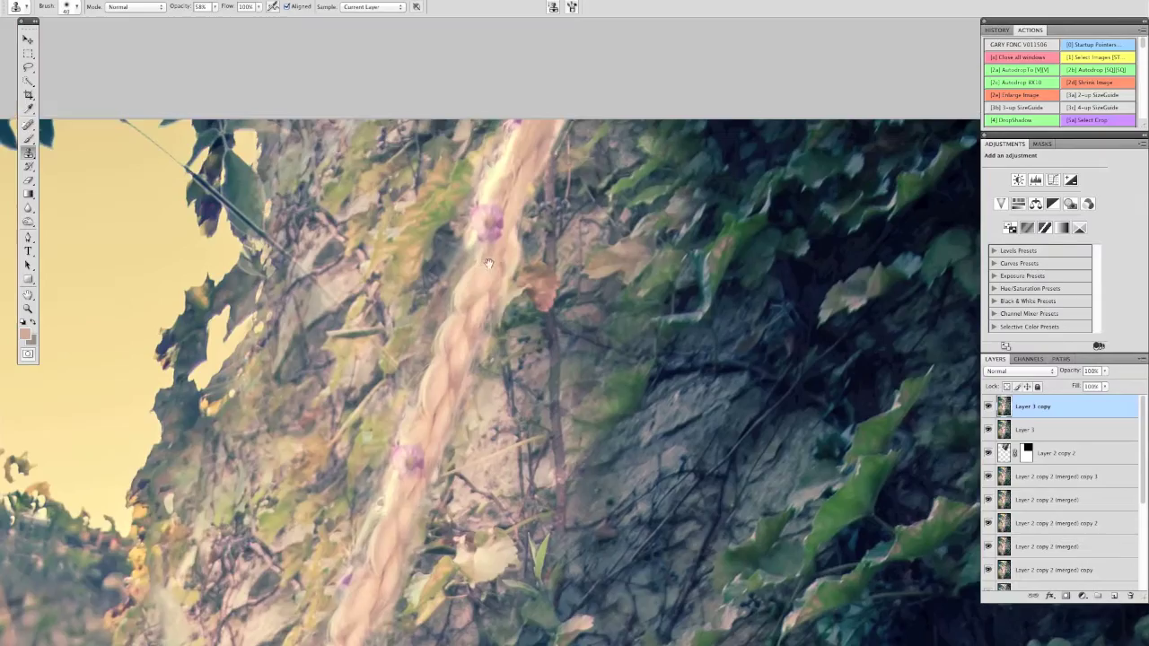
{"action": "left_click_drag", "start_coordinate": [481, 209], "coordinate": [441, 466]}
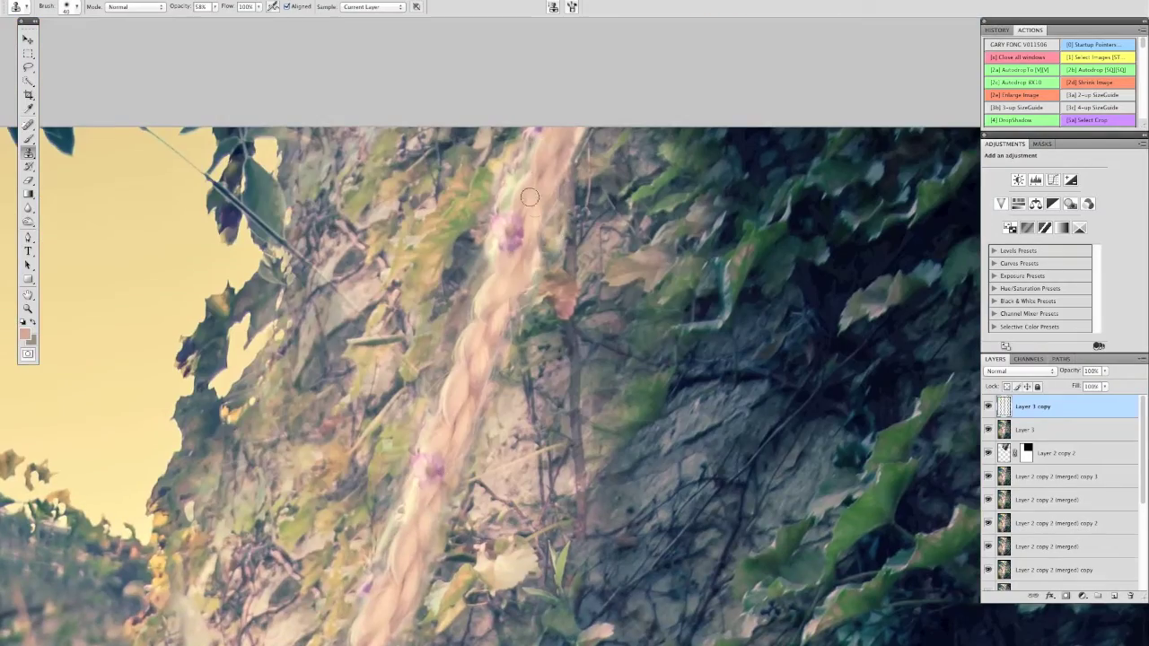
Step: Liquify the upper braid's plaits into an even twist with a size-121 Forward Warp brush
{"action": "left_click_drag", "start_coordinate": [534, 262], "coordinate": [476, 263]}
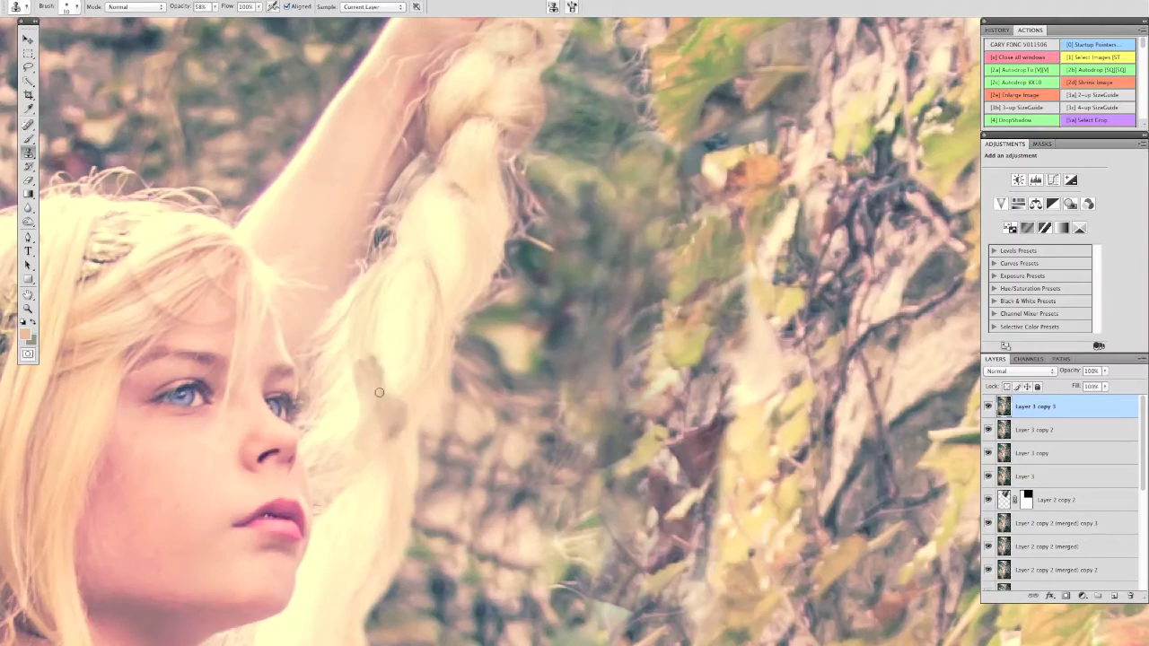
{"action": "left_click_drag", "start_coordinate": [379, 392], "coordinate": [404, 249]}
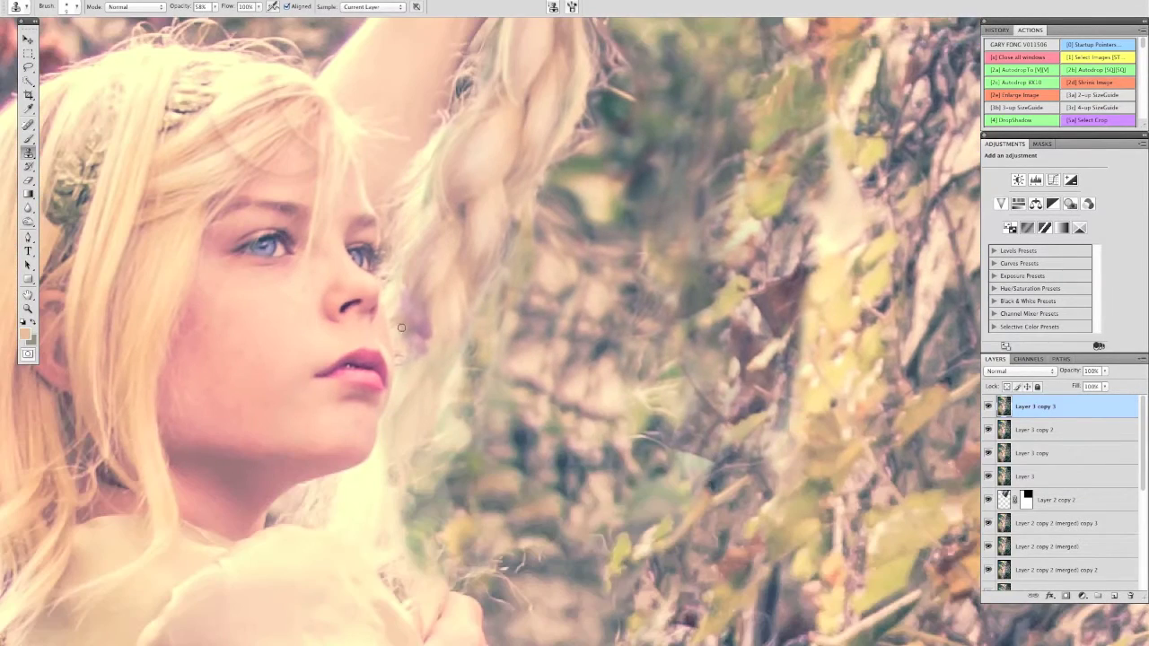
Step: Clone braid texture beside the girl's face and upward along her dress
{"action": "left_click_drag", "start_coordinate": [400, 309], "coordinate": [424, 197]}
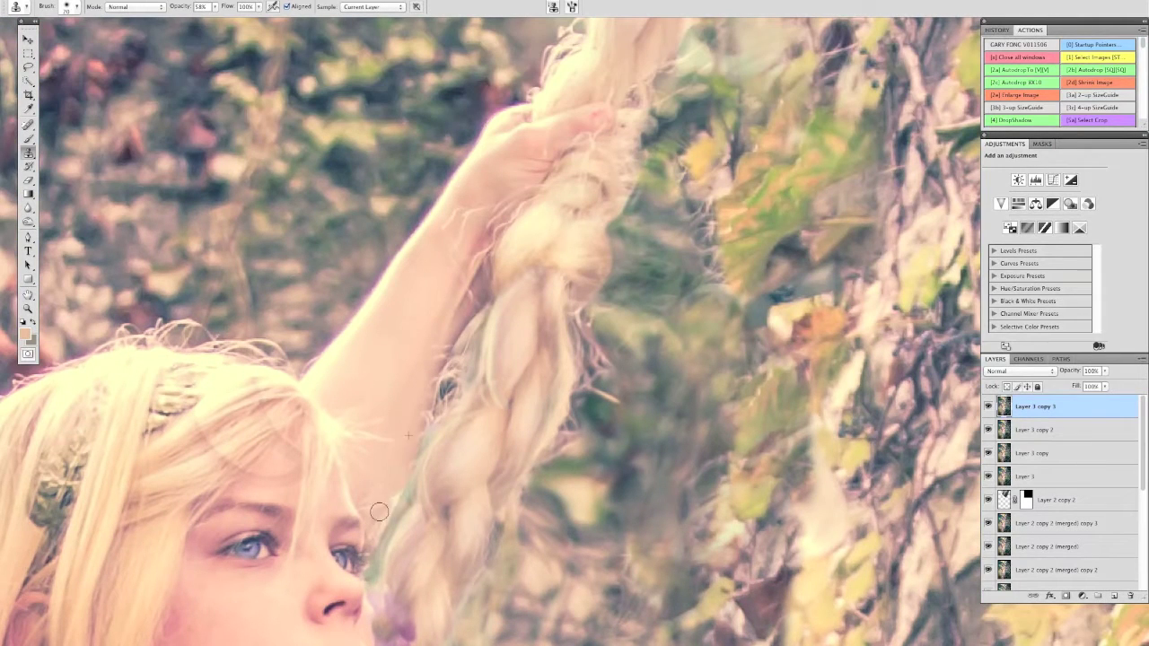
{"action": "key", "text": "b"}
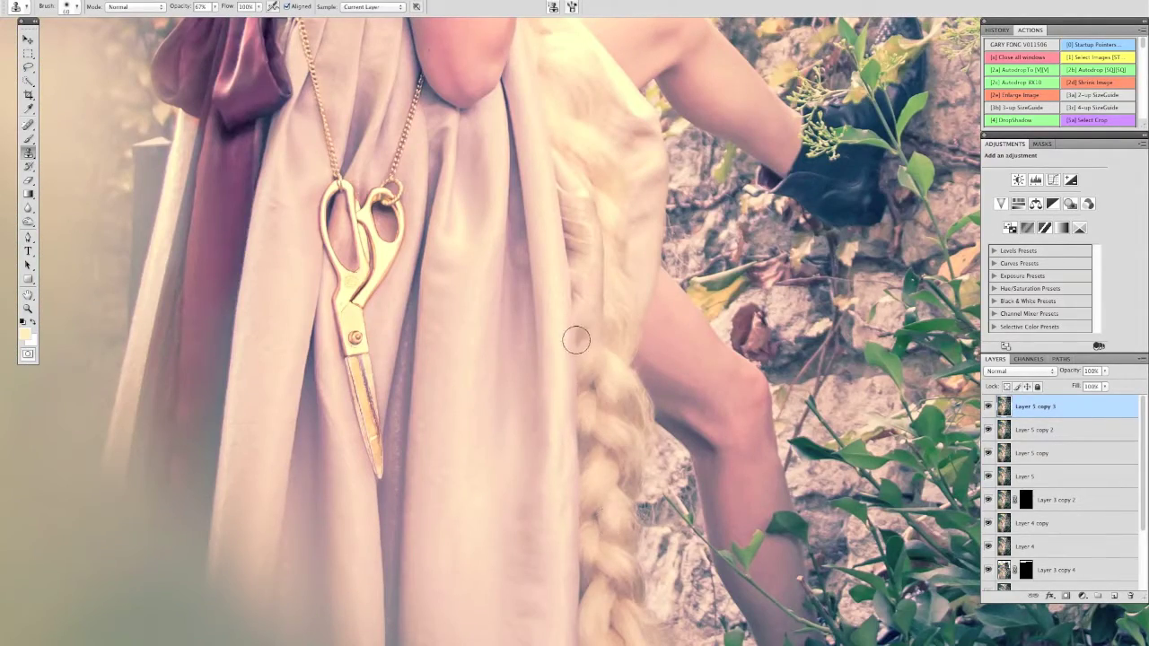
{"action": "left_click_drag", "start_coordinate": [576, 339], "coordinate": [583, 279]}
{"action": "left_click_drag", "start_coordinate": [624, 333], "coordinate": [576, 197]}
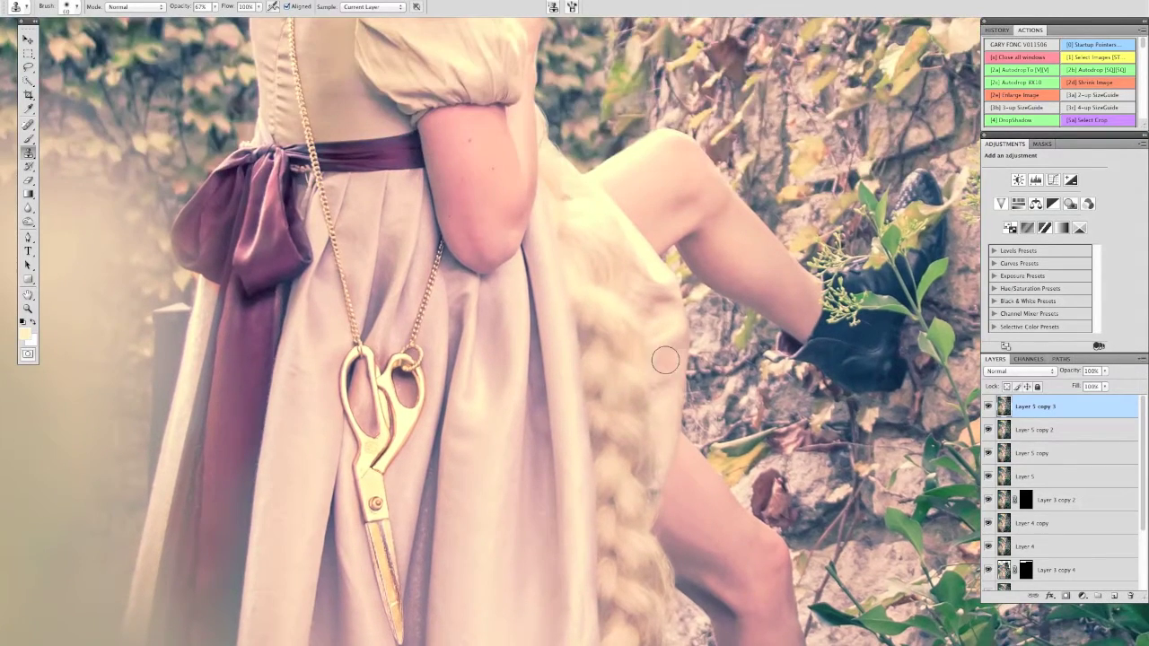
{"action": "left_click_drag", "start_coordinate": [578, 379], "coordinate": [662, 359]}
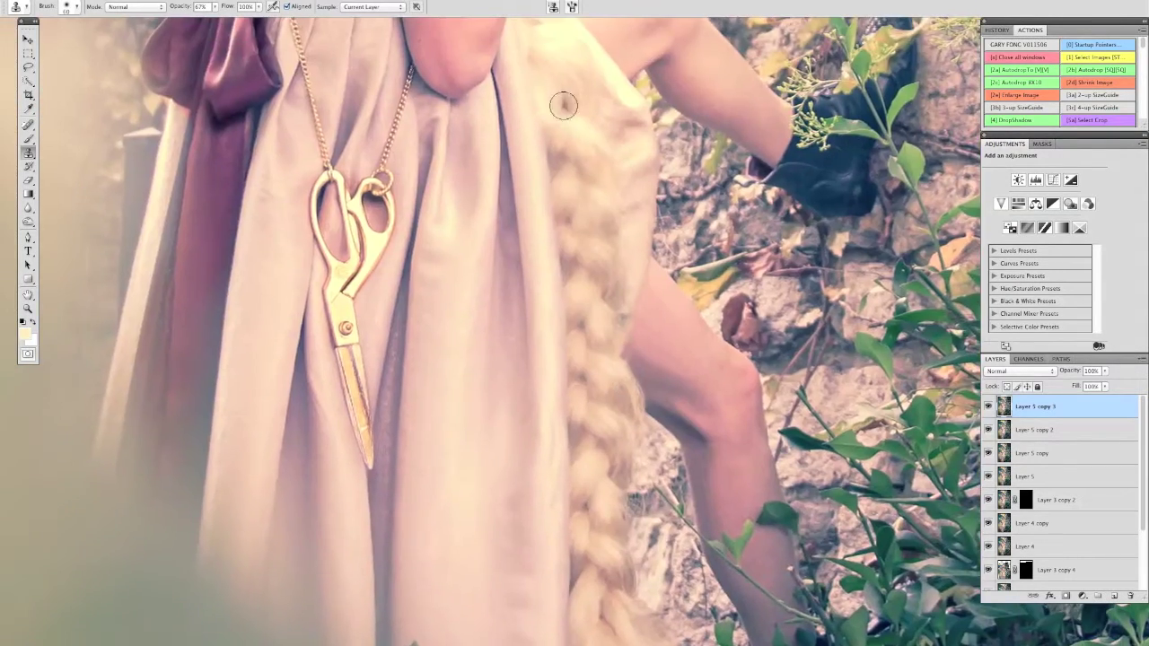
Step: Warp the lower braid beside the dress in Liquify
{"action": "key", "text": "ctrl+shift+x"}
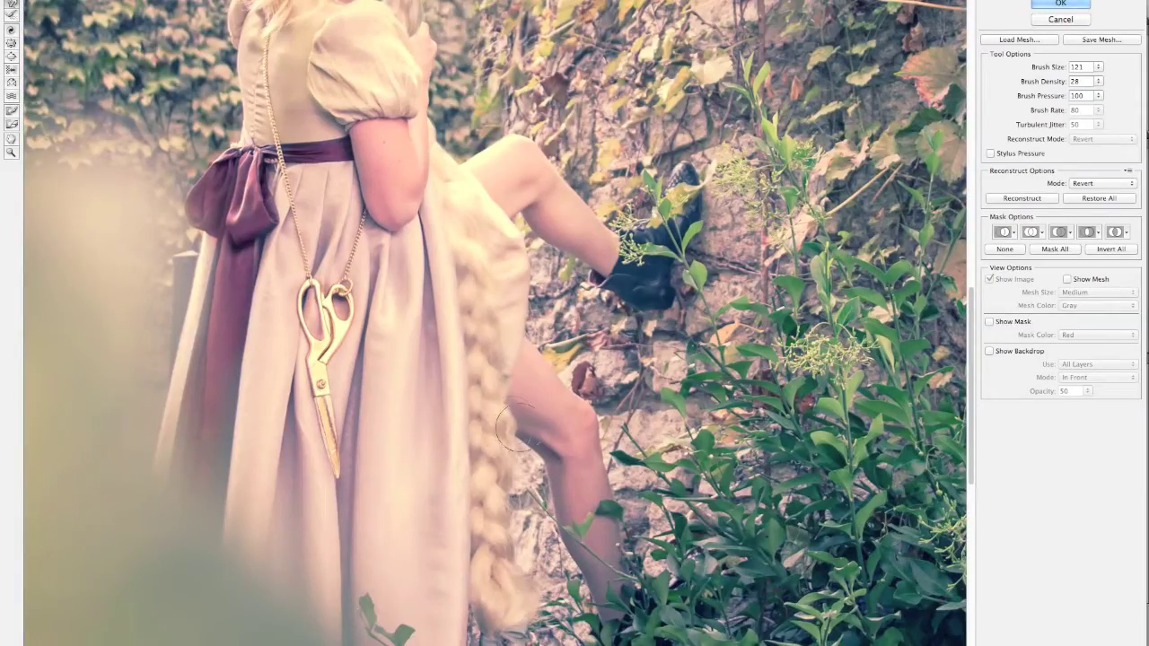
{"action": "scroll", "coordinate": [507, 522], "scroll_direction": "down", "scroll_amount": 5}
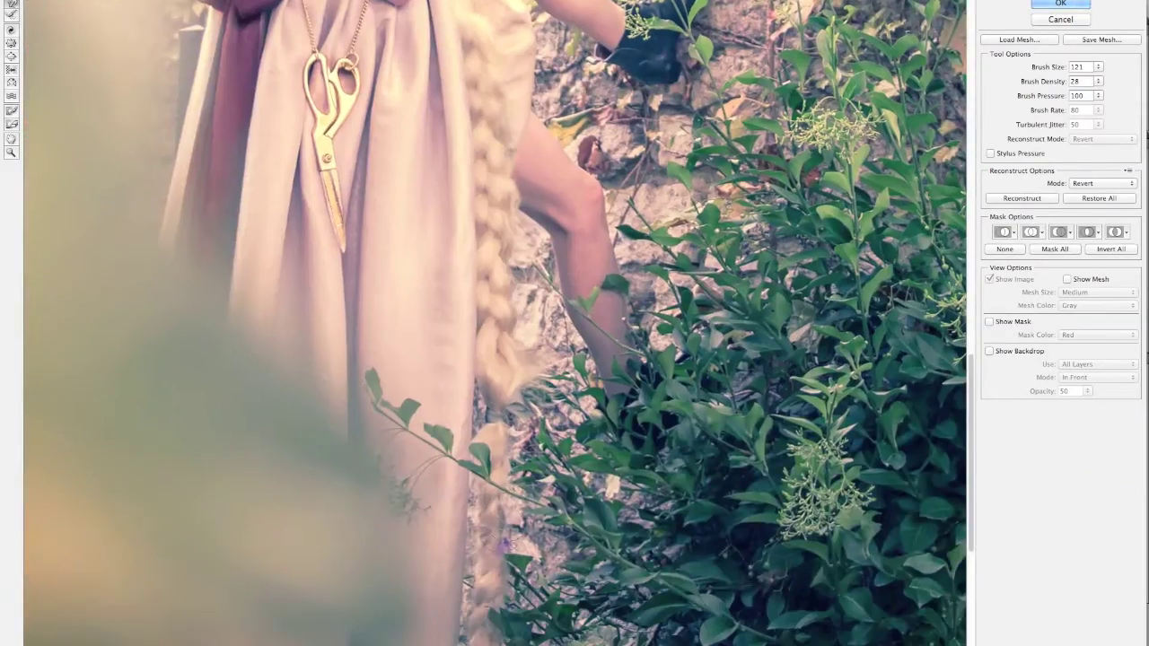
{"action": "scroll", "coordinate": [507, 523], "scroll_direction": "down", "scroll_amount": 5}
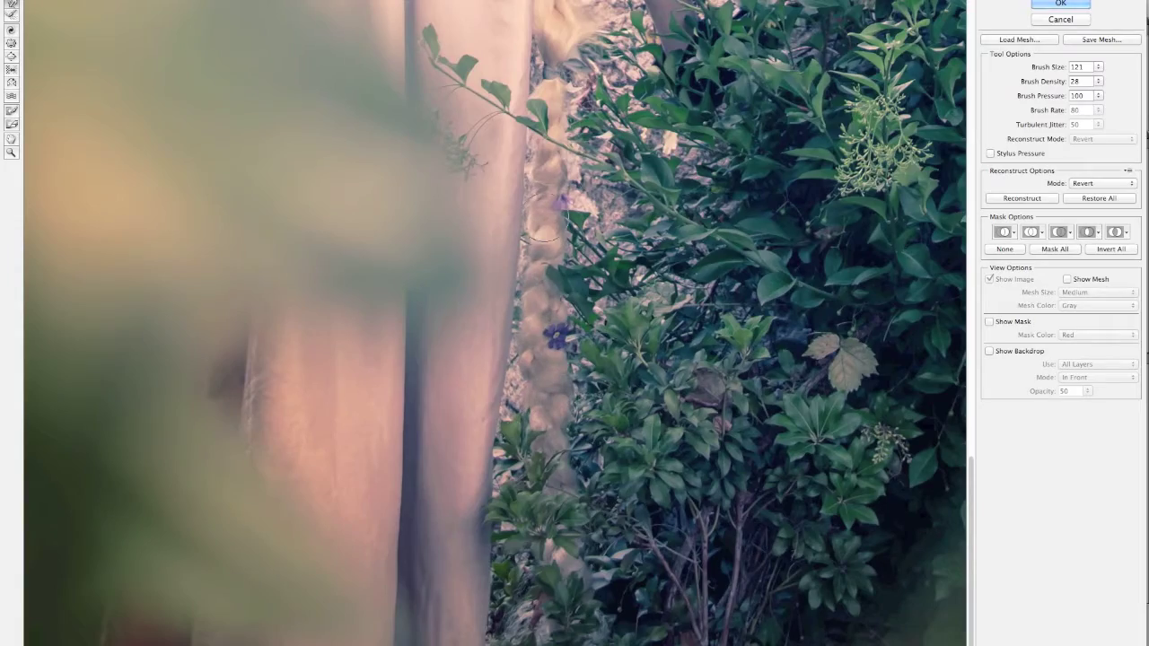
{"action": "key", "text": "Return"}
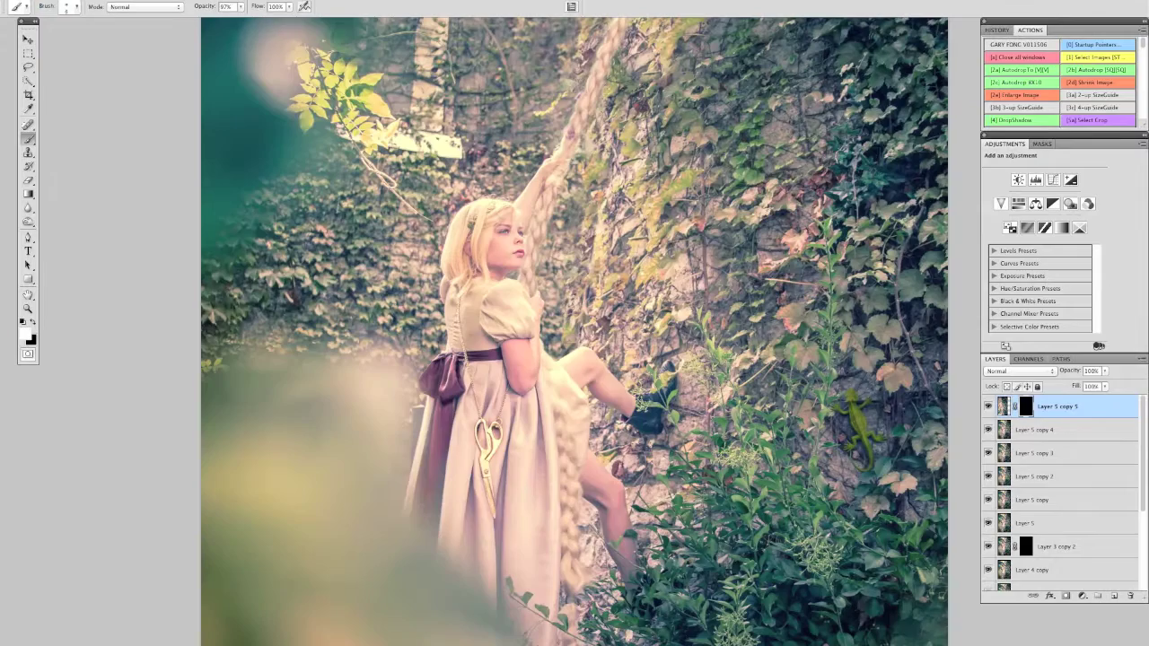
Step: Paint the lizard's mask to blend the bark and leaves around its arm, leg and tail
{"action": "mouse_move", "coordinate": [664, 269]}
{"action": "left_mouse_down"}
{"action": "mouse_move", "coordinate": [718, 305]}
{"action": "mouse_move", "coordinate": [709, 314]}
{"action": "left_mouse_up"}
{"action": "scroll", "coordinate": [700, 296], "scroll_direction": "up", "scroll_amount": 5}
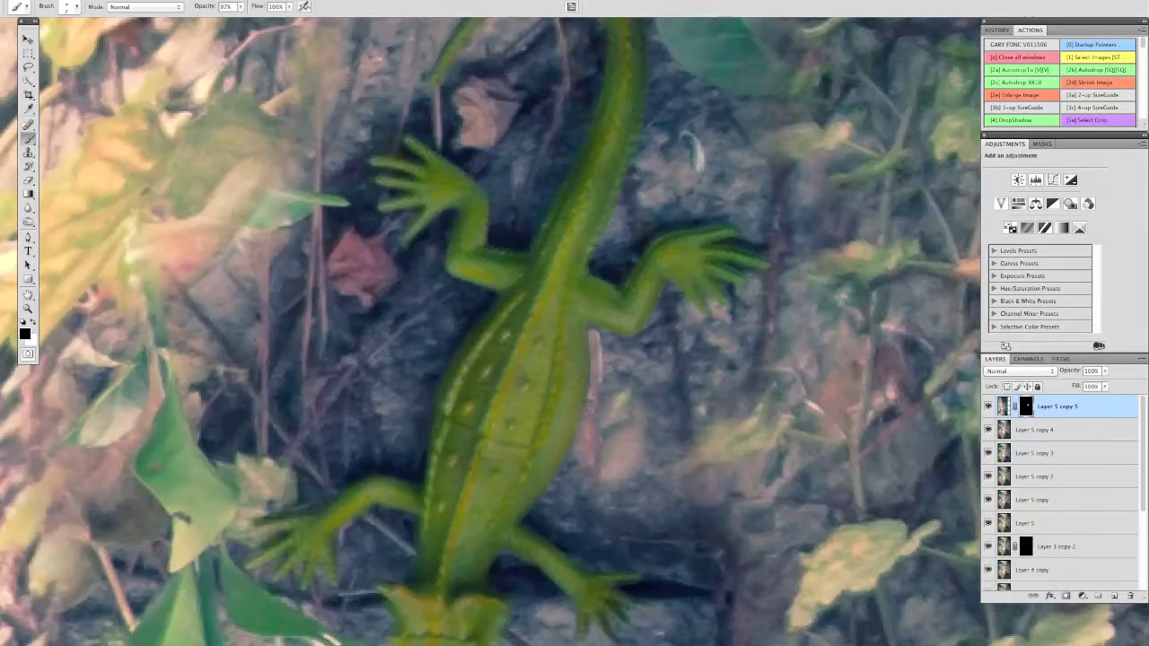
{"action": "mouse_move", "coordinate": [665, 297]}
{"action": "left_mouse_down"}
{"action": "mouse_move", "coordinate": [642, 354]}
{"action": "mouse_move", "coordinate": [675, 359]}
{"action": "mouse_move", "coordinate": [671, 417]}
{"action": "left_mouse_up"}
{"action": "left_click_drag", "start_coordinate": [544, 533], "coordinate": [655, 539]}
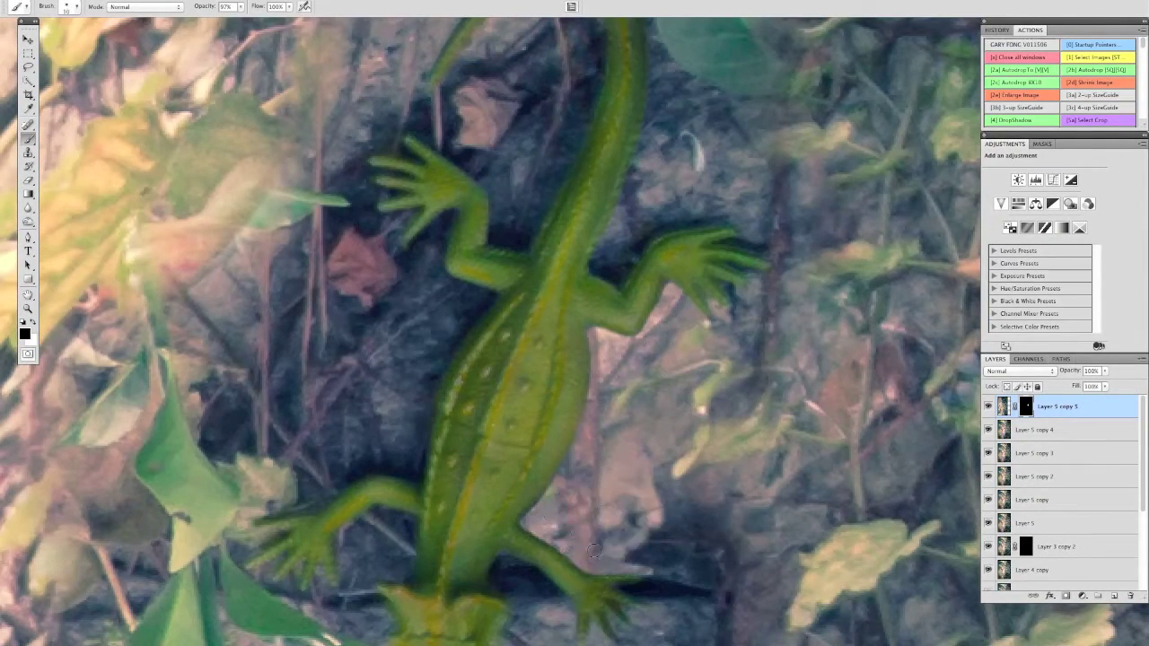
{"action": "scroll", "coordinate": [538, 442], "scroll_direction": "down", "scroll_amount": 3}
{"action": "scroll", "coordinate": [538, 442], "scroll_direction": "right", "scroll_amount": 2}
{"action": "left_click_drag", "start_coordinate": [566, 456], "coordinate": [624, 448]}
{"action": "left_click_drag", "start_coordinate": [485, 458], "coordinate": [421, 412]}
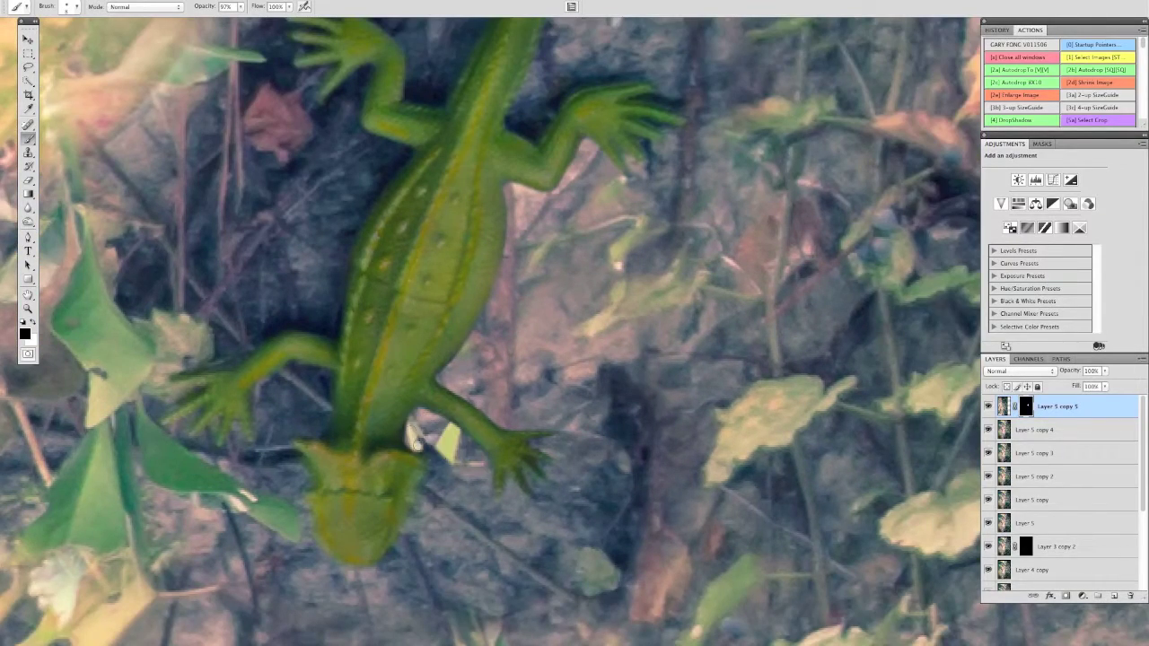
{"action": "scroll", "coordinate": [539, 430], "scroll_direction": "down", "scroll_amount": 3}
{"action": "scroll", "coordinate": [538, 431], "scroll_direction": "left", "scroll_amount": 3}
{"action": "mouse_move", "coordinate": [543, 377]}
{"action": "left_mouse_down"}
{"action": "mouse_move", "coordinate": [559, 451]}
{"action": "mouse_move", "coordinate": [449, 467]}
{"action": "mouse_move", "coordinate": [410, 389]}
{"action": "left_mouse_up"}
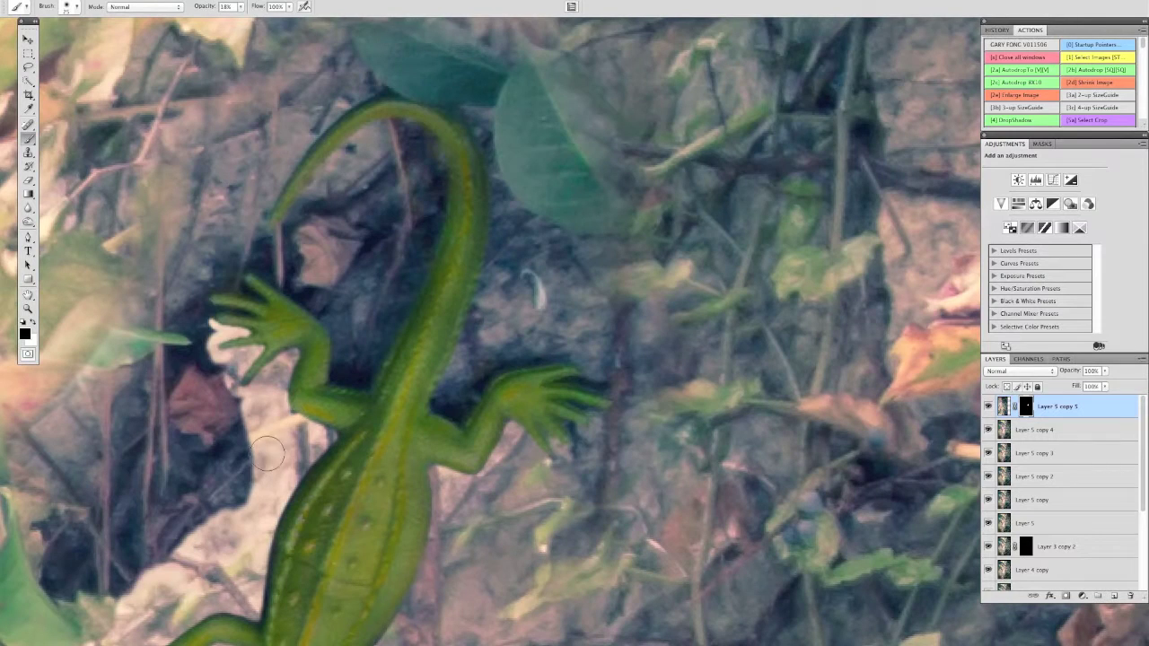
Step: Hide the stray background and pale leaf patches around the lizard, then drop brush strength to 30%
{"action": "key", "text": "x"}
{"action": "left_click_drag", "start_coordinate": [207, 332], "coordinate": [332, 557]}
{"action": "scroll", "coordinate": [332, 557], "scroll_direction": "down", "scroll_amount": 3}
{"action": "mouse_move", "coordinate": [251, 485]}
{"action": "left_mouse_down"}
{"action": "mouse_move", "coordinate": [359, 597]}
{"action": "mouse_move", "coordinate": [269, 359]}
{"action": "left_mouse_up"}
{"action": "left_click_drag", "start_coordinate": [646, 234], "coordinate": [377, 377]}
{"action": "left_click_drag", "start_coordinate": [772, 287], "coordinate": [556, 493]}
{"action": "key", "text": "3"}
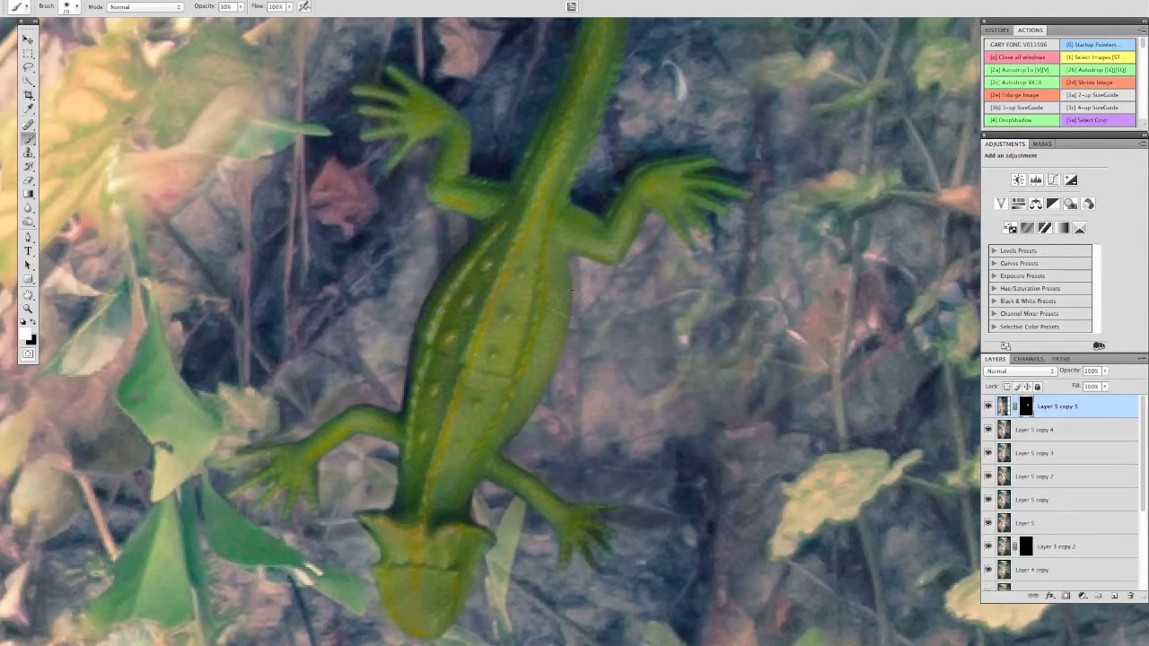
Step: Blend the wall around the lizard's head, body and legs at 30%, then start scaling it
{"action": "key", "text": "ctrl+0"}
{"action": "scroll", "coordinate": [505, 419], "scroll_direction": "up", "scroll_amount": 3}
{"action": "key", "text": "x"}
{"action": "left_click_drag", "start_coordinate": [404, 377], "coordinate": [421, 224]}
{"action": "left_click_drag", "start_coordinate": [539, 350], "coordinate": [547, 125]}
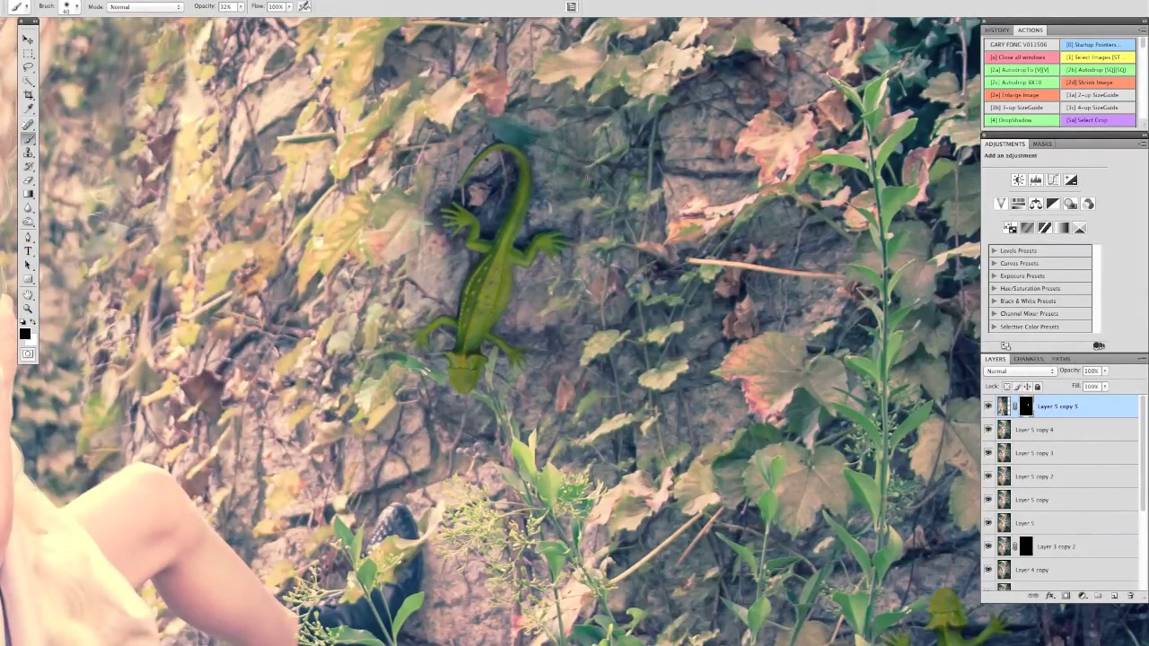
{"action": "left_click_drag", "start_coordinate": [438, 160], "coordinate": [440, 224]}
{"action": "left_click_drag", "start_coordinate": [462, 180], "coordinate": [507, 224]}
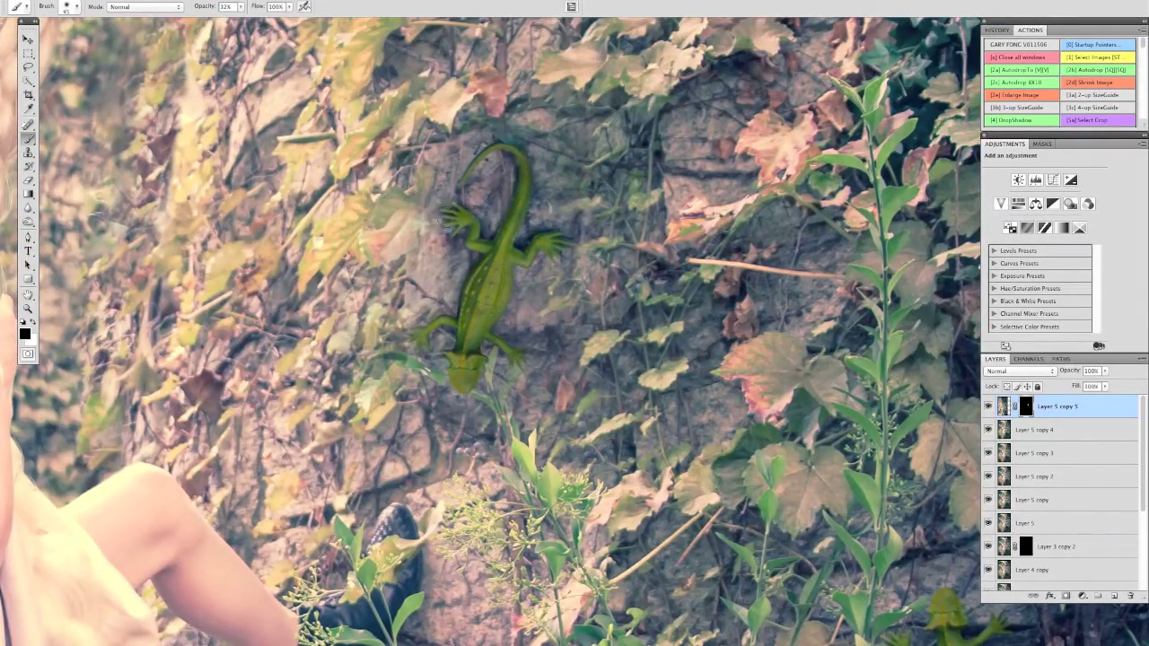
{"action": "mouse_move", "coordinate": [420, 224]}
{"action": "left_mouse_down"}
{"action": "mouse_move", "coordinate": [413, 296]}
{"action": "mouse_move", "coordinate": [427, 363]}
{"action": "left_mouse_up"}
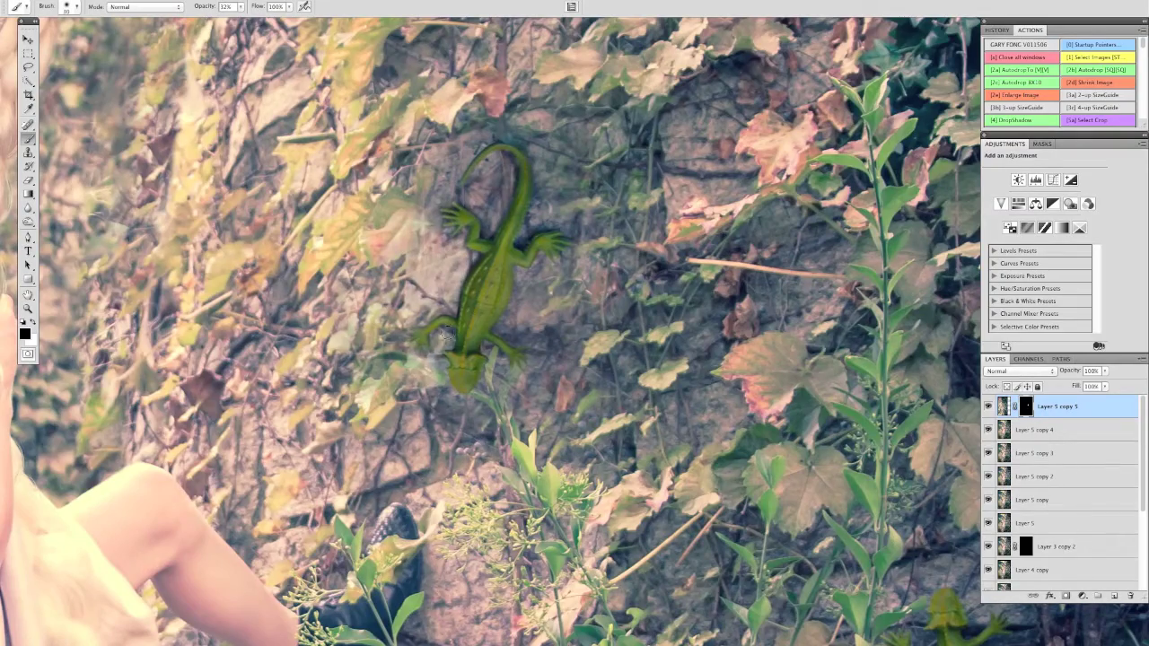
{"action": "key", "text": "ctrl+0"}
{"action": "key", "text": "ctrl+t"}
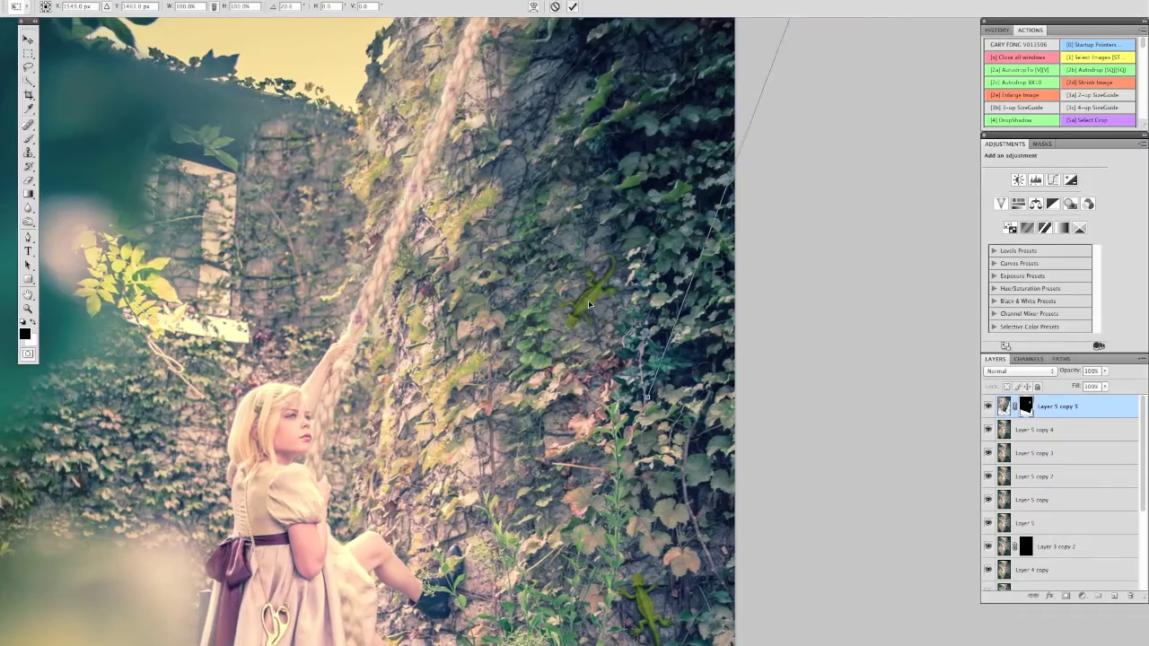
Step: Commit the lizard's new, smaller size
{"action": "key", "text": "ctrl+minus"}
{"action": "key", "text": "ctrl+plus"}
{"action": "key", "text": "ctrl+plus"}
{"action": "key", "text": "ctrl+plus"}
{"action": "key", "text": "Return"}
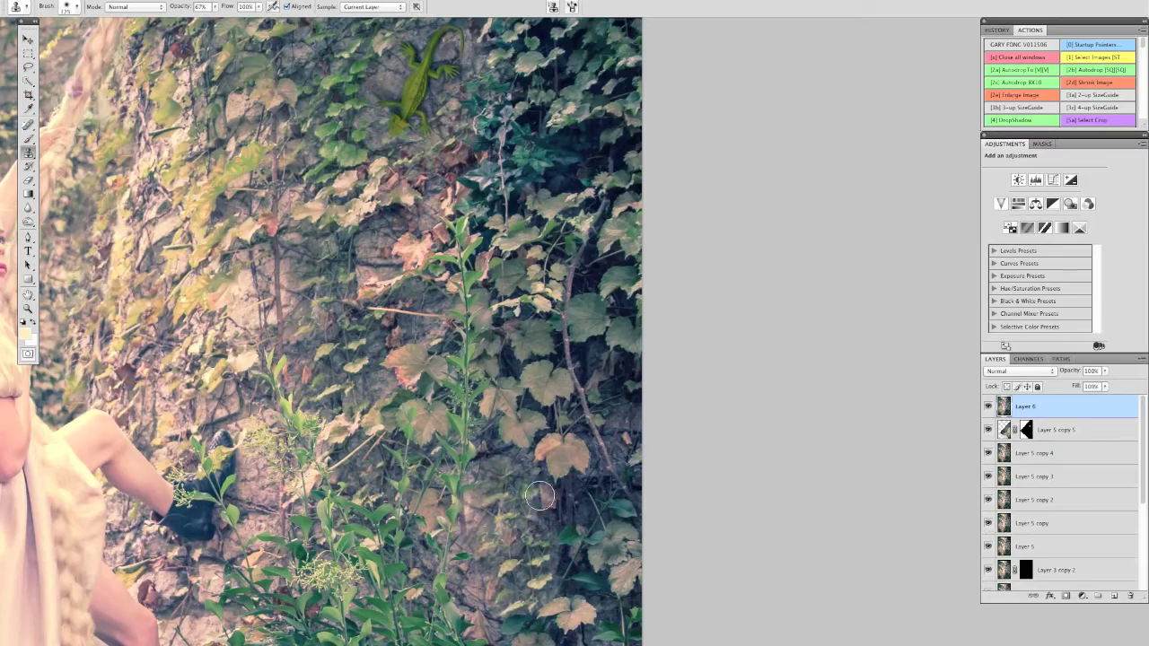
Step: Duplicate the layer and rotate the copy about 24.6° clockwise
{"action": "key", "text": "ctrl+j"}
{"action": "key", "text": "ctrl+0"}
{"action": "key", "text": "ctrl+t"}
{"action": "mouse_move", "coordinate": [951, 296]}
{"action": "left_mouse_down"}
{"action": "mouse_move", "coordinate": [960, 388]}
{"action": "mouse_move", "coordinate": [951, 359]}
{"action": "left_mouse_up"}
{"action": "key", "text": "Return"}
Step: Hide the rotated copy behind a black mask and paint part of it back over the wall
{"action": "left_click", "coordinate": [1065, 595], "text": "alt"}
{"action": "key", "text": "b"}
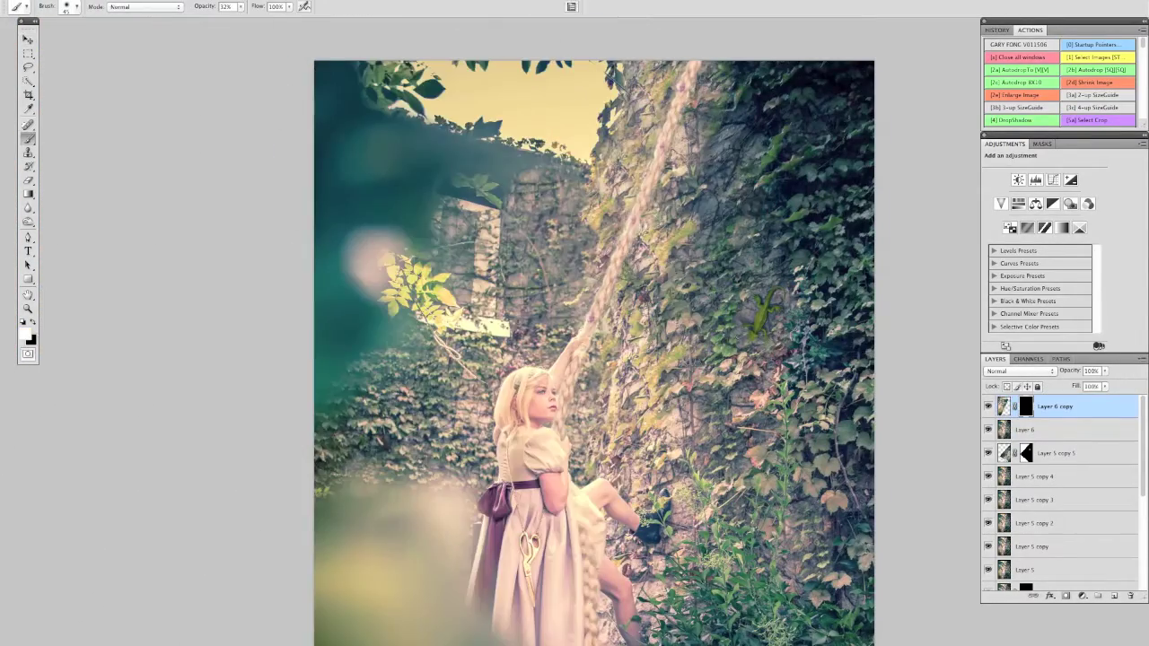
{"action": "key", "text": "ctrl+plus"}
{"action": "mouse_move", "coordinate": [548, 341]}
{"action": "left_mouse_down"}
{"action": "mouse_move", "coordinate": [502, 278]}
{"action": "mouse_move", "coordinate": [440, 233]}
{"action": "mouse_move", "coordinate": [480, 345]}
{"action": "left_mouse_up"}
{"action": "key", "text": "x"}
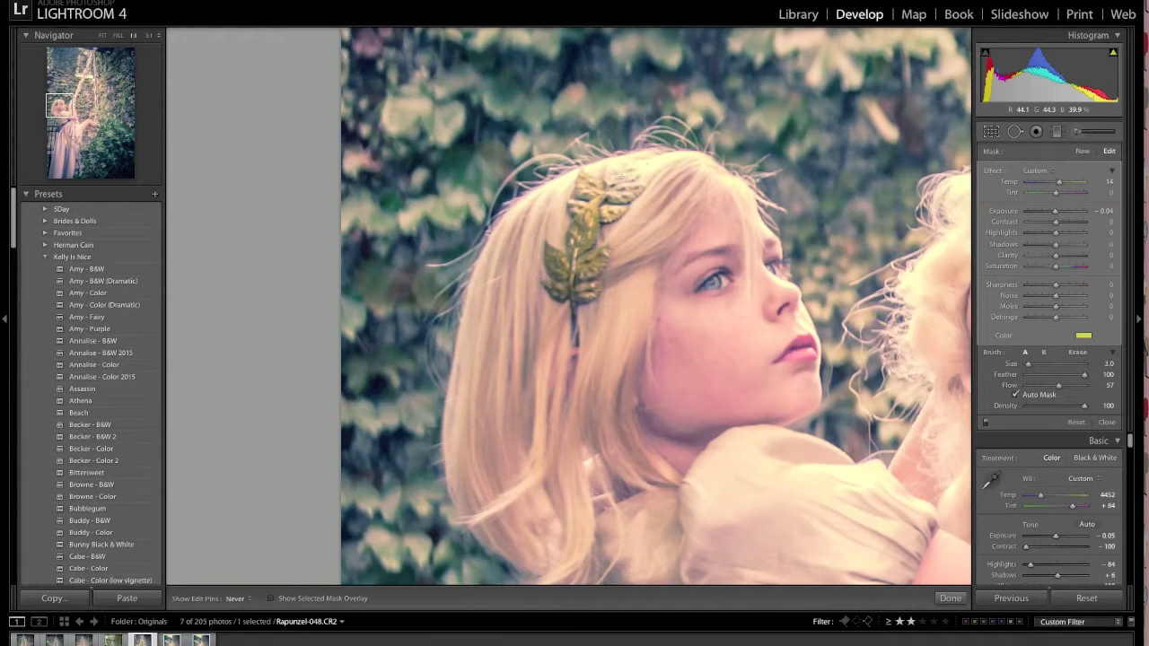
Step: Set the brushed adjustment's Tint to 27 and Temp to 16
{"action": "left_click_drag", "start_coordinate": [1055, 192], "coordinate": [1064, 195]}
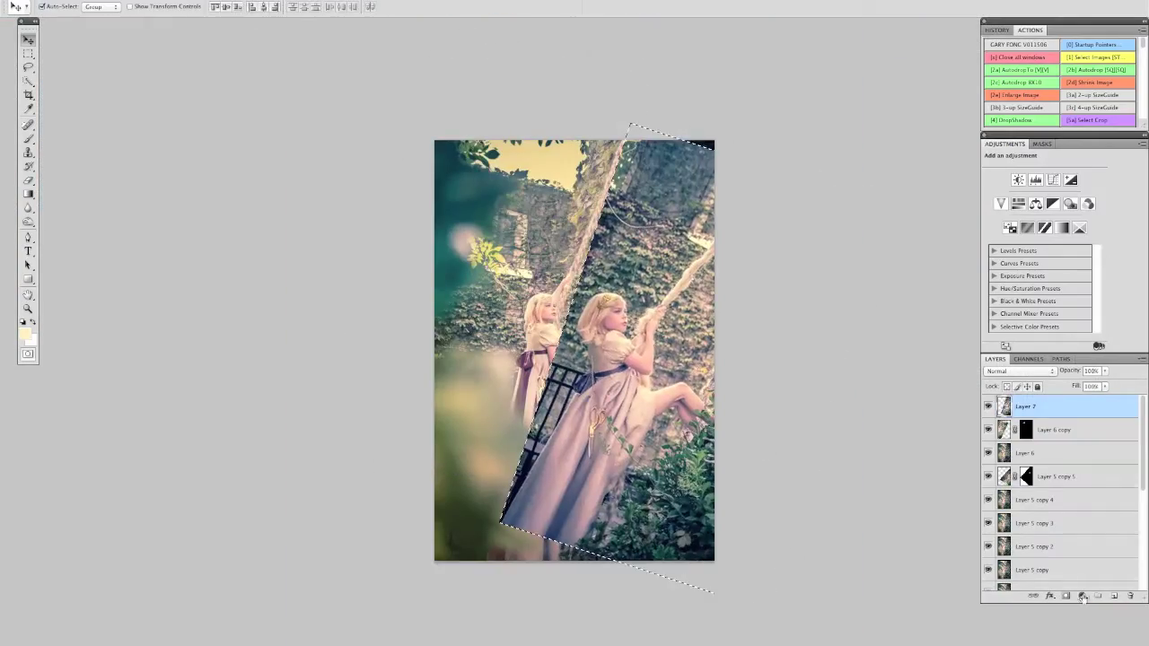
Step: Brighten with a curve, merge visible into a 51%-opacity layer and enlarge it to fill the frame
{"action": "left_click_drag", "start_coordinate": [1049, 251], "coordinate": [1053, 235]}
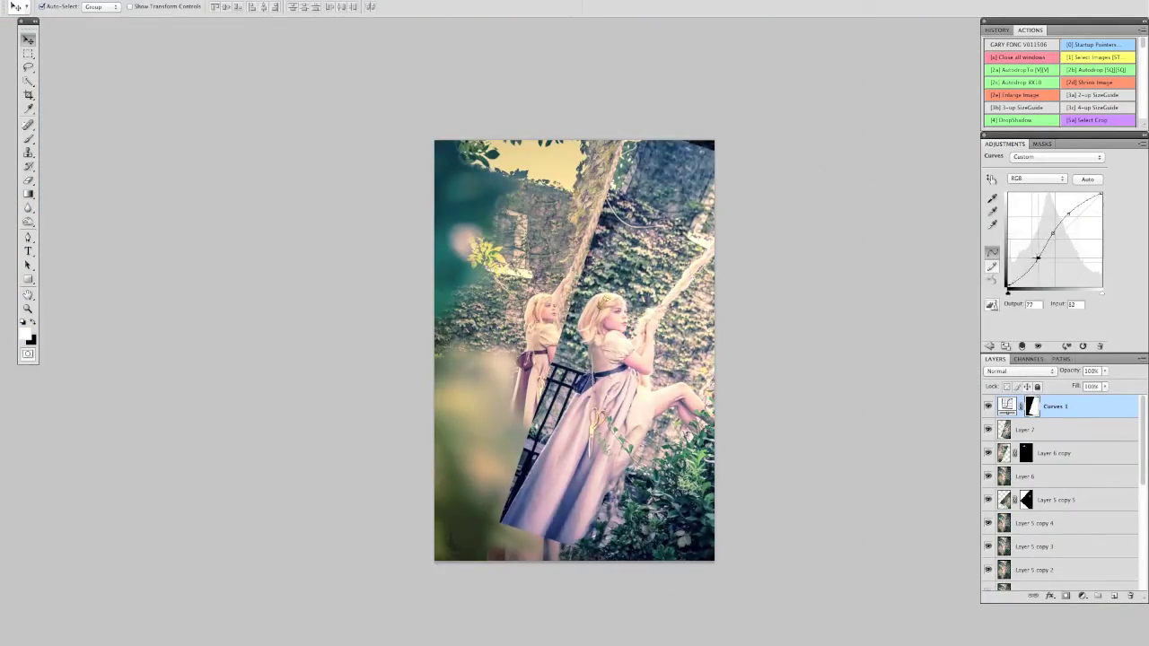
{"action": "key", "text": "ctrl+alt+e"}
{"action": "key", "text": "5"}
{"action": "key", "text": "1"}
{"action": "key", "text": "ctrl+t"}
{"action": "left_click_drag", "start_coordinate": [612, 319], "coordinate": [448, 219]}
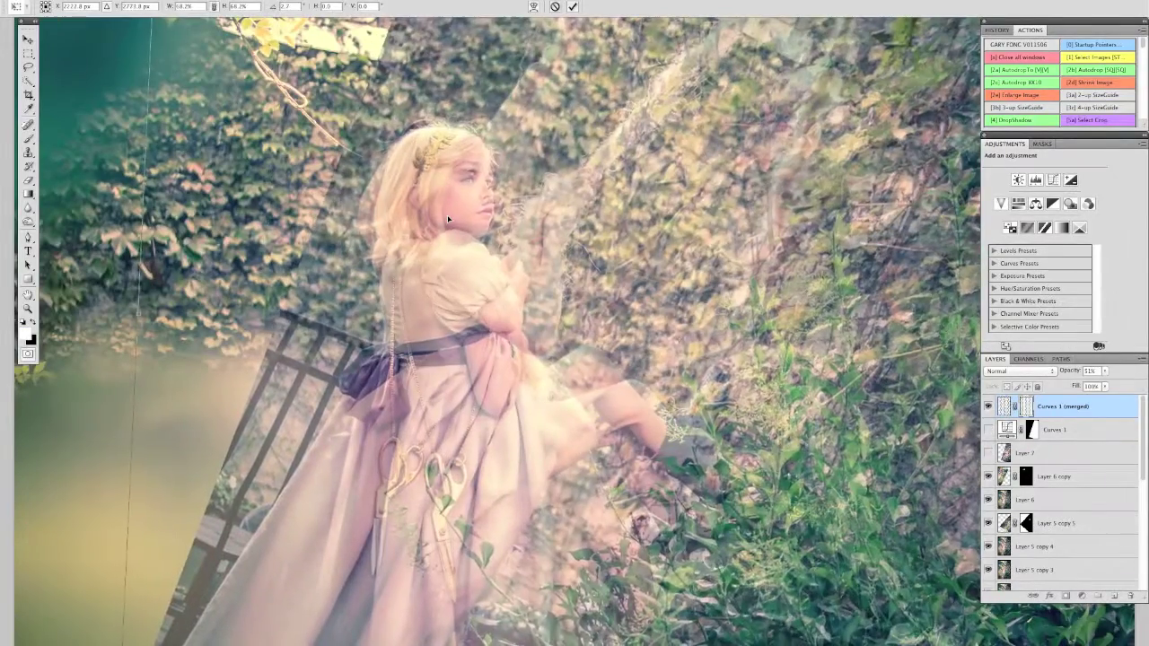
{"action": "key", "text": "Return"}
Step: Mask the merged layer so only the golden leaf headband shows, with brush at 30%
{"action": "key", "text": "b"}
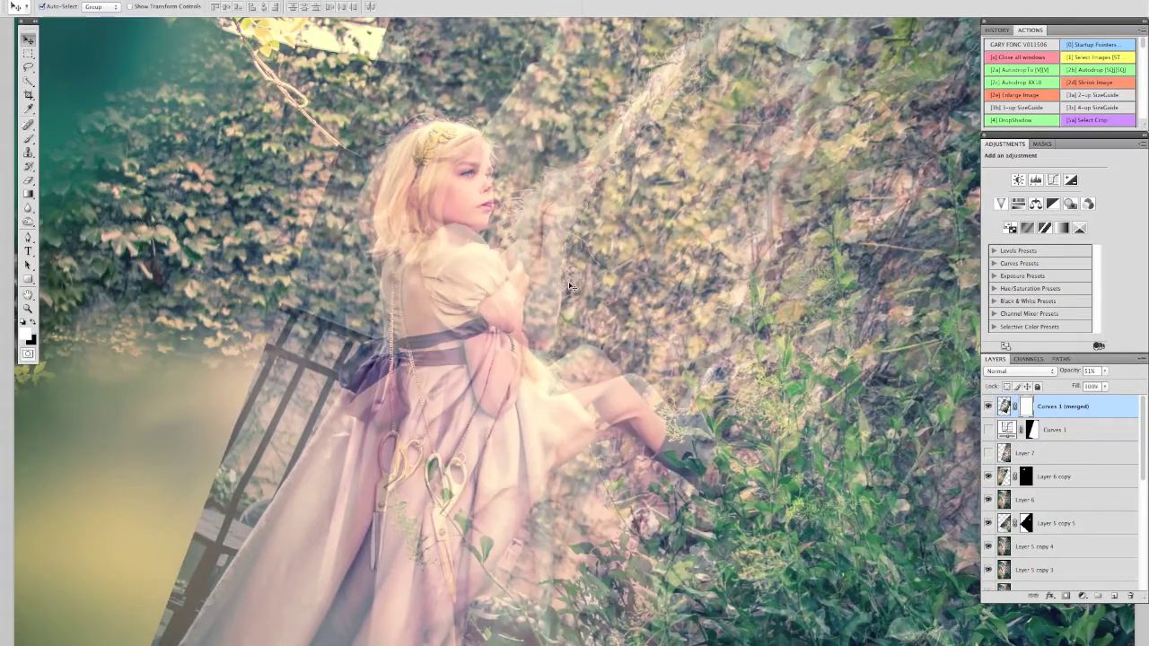
{"action": "scroll", "coordinate": [413, 193], "scroll_direction": "up", "scroll_amount": 5}
{"action": "mouse_move", "coordinate": [395, 269]}
{"action": "left_mouse_down"}
{"action": "mouse_move", "coordinate": [377, 404]}
{"action": "mouse_move", "coordinate": [503, 251]}
{"action": "left_mouse_up"}
{"action": "left_click_drag", "start_coordinate": [385, 296], "coordinate": [520, 225]}
{"action": "key", "text": "x"}
{"action": "key", "text": "3"}
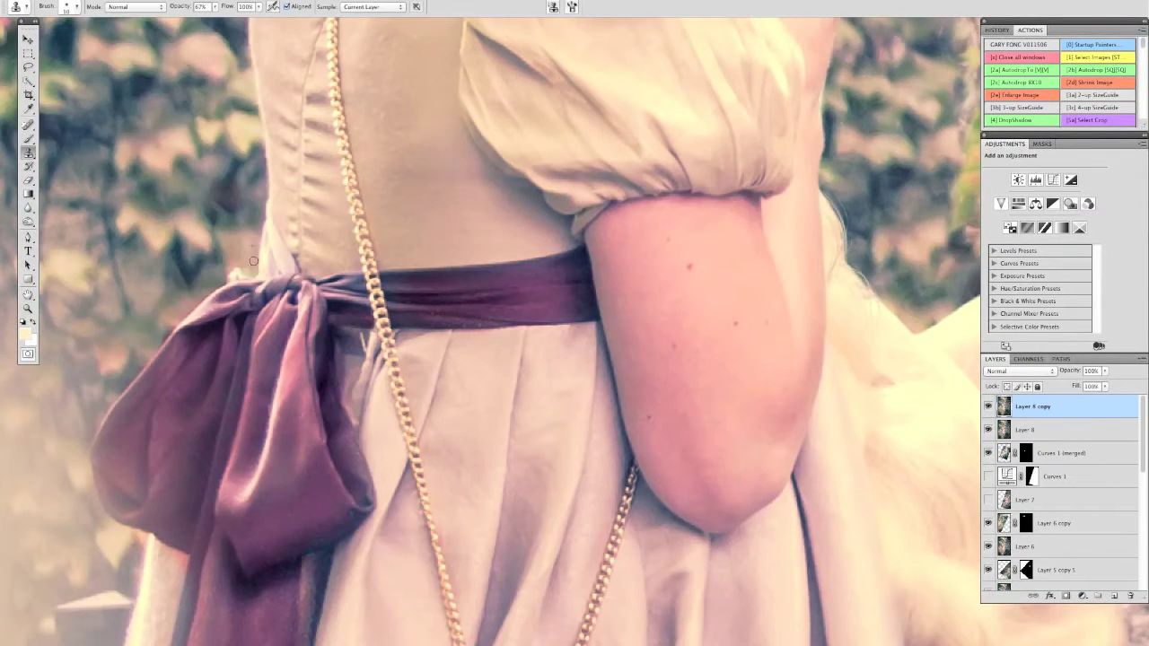
{"action": "left_click_drag", "start_coordinate": [365, 344], "coordinate": [316, 323]}
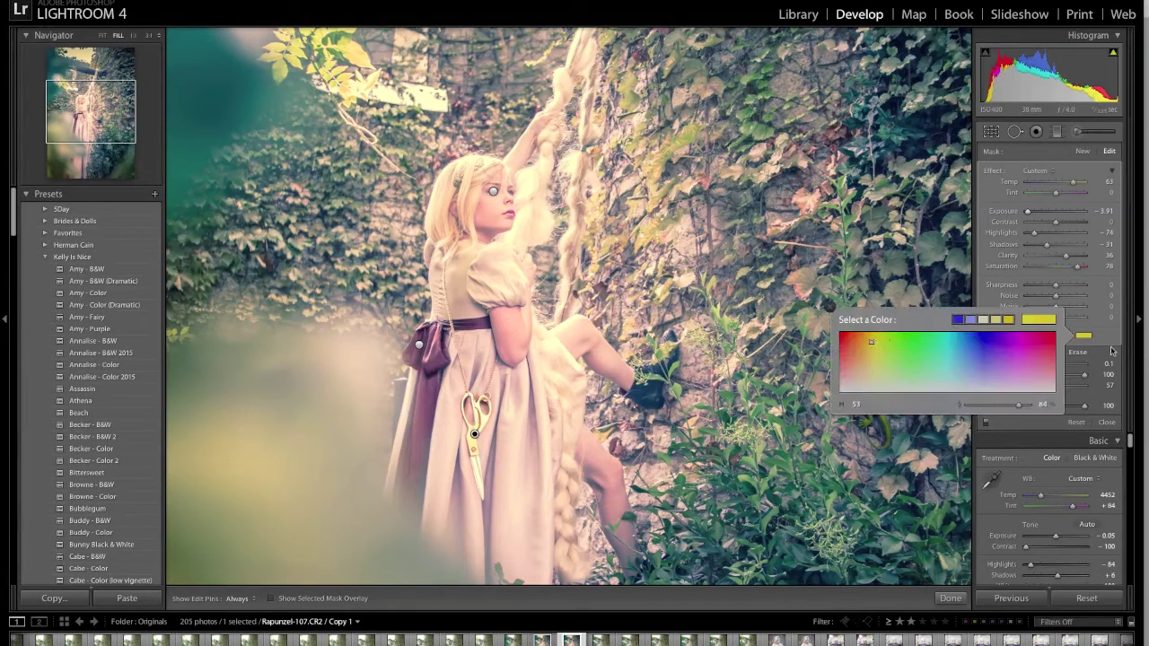
Step: Erase the dress brush adjustment off the scissors handle at 1:1 zoom, toggling the edit pins
{"action": "key", "text": "z"}
{"action": "mouse_move", "coordinate": [464, 360]}
{"action": "left_mouse_down"}
{"action": "mouse_move", "coordinate": [474, 395]}
{"action": "mouse_move", "coordinate": [511, 341]}
{"action": "left_mouse_up"}
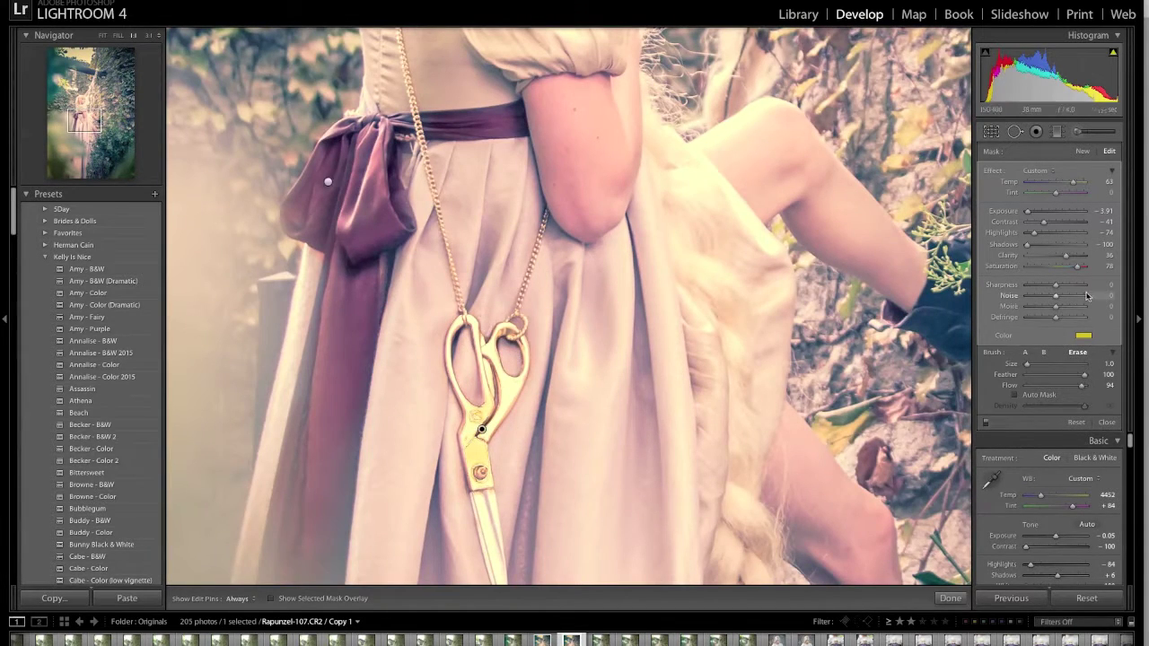
{"action": "key", "text": "Escape"}
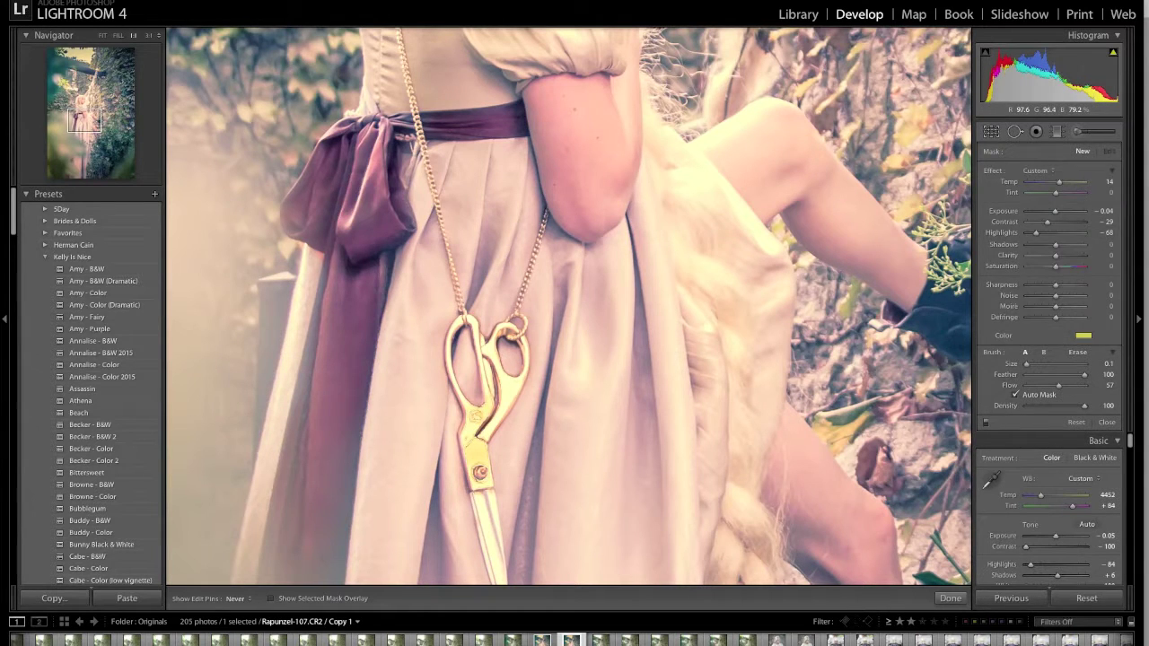
{"action": "key", "text": "ctrl+z"}
{"action": "key", "text": "ctrl+z"}
{"action": "key", "text": "ctrl+z"}
{"action": "key", "text": "ctrl+z"}
{"action": "key", "text": "h"}
{"action": "key", "text": "h"}
{"action": "key", "text": "alt"}
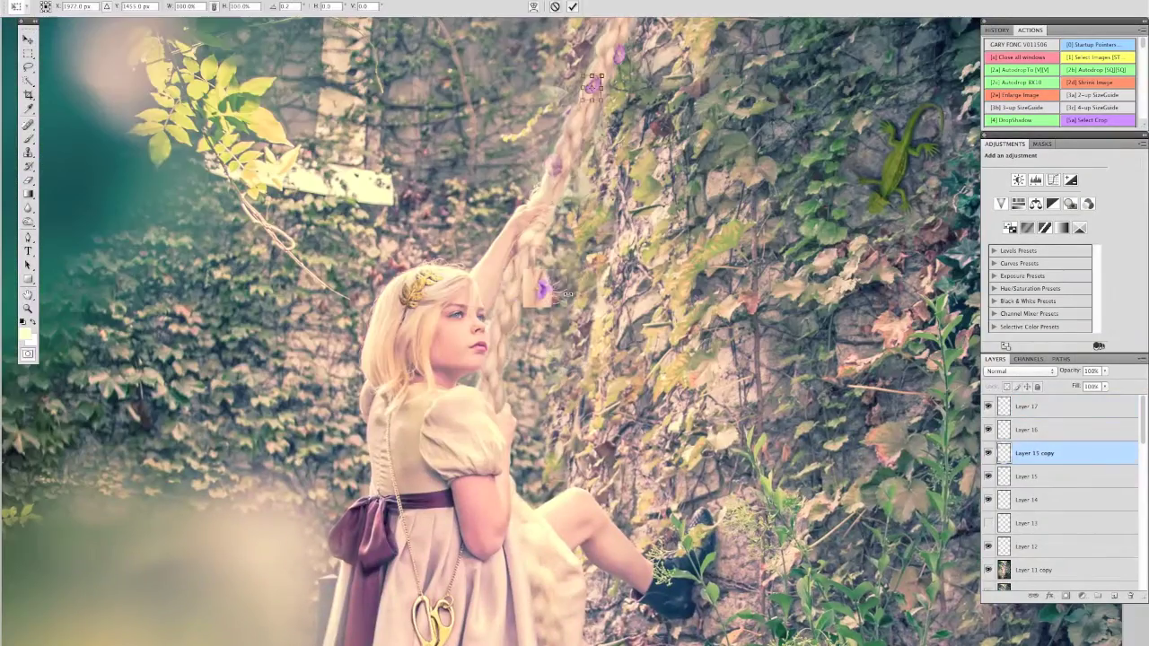
Step: Move the Layer 17 flower patch left onto the braid
{"action": "left_click", "coordinate": [538, 290]}
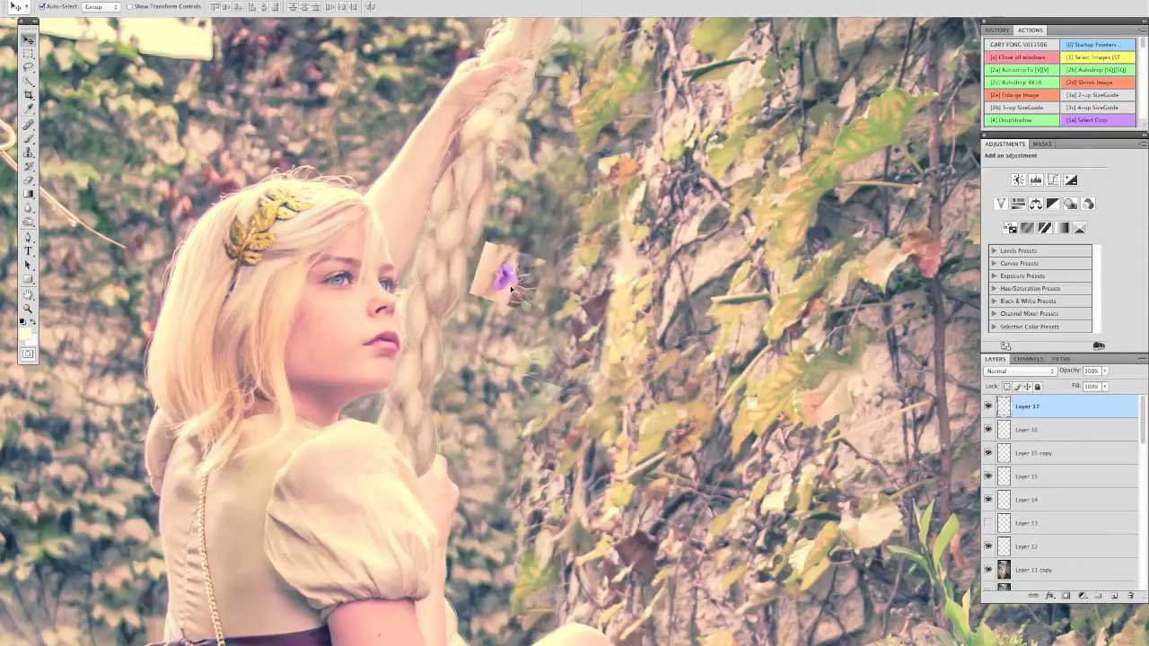
{"action": "left_click_drag", "start_coordinate": [511, 289], "coordinate": [455, 276]}
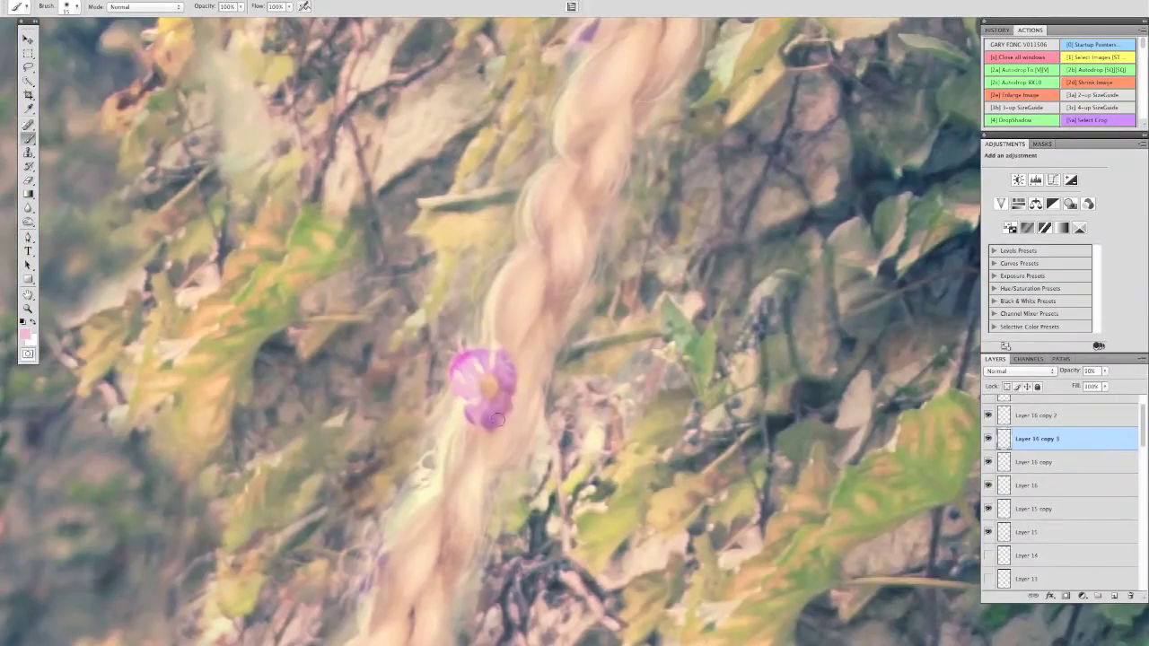
Step: Touch up the flower with its sampled purple at 27% brush strength
{"action": "key", "text": "2"}
{"action": "key", "text": "7"}
{"action": "left_click", "coordinate": [467, 391], "text": "alt"}
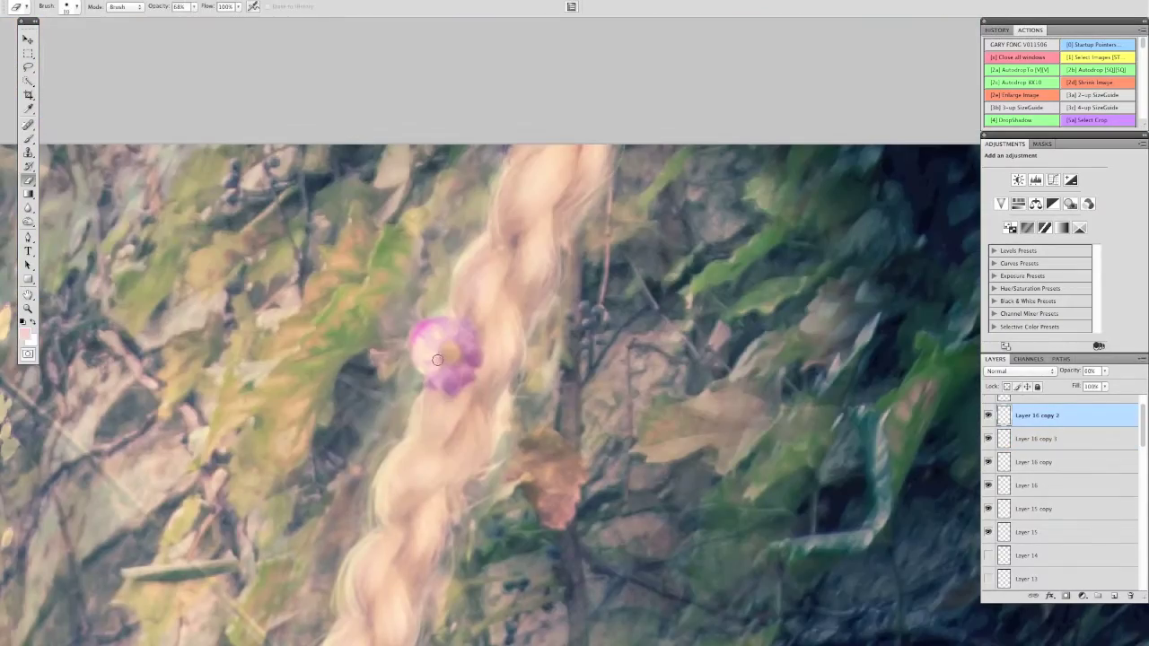
{"action": "key", "text": "b"}
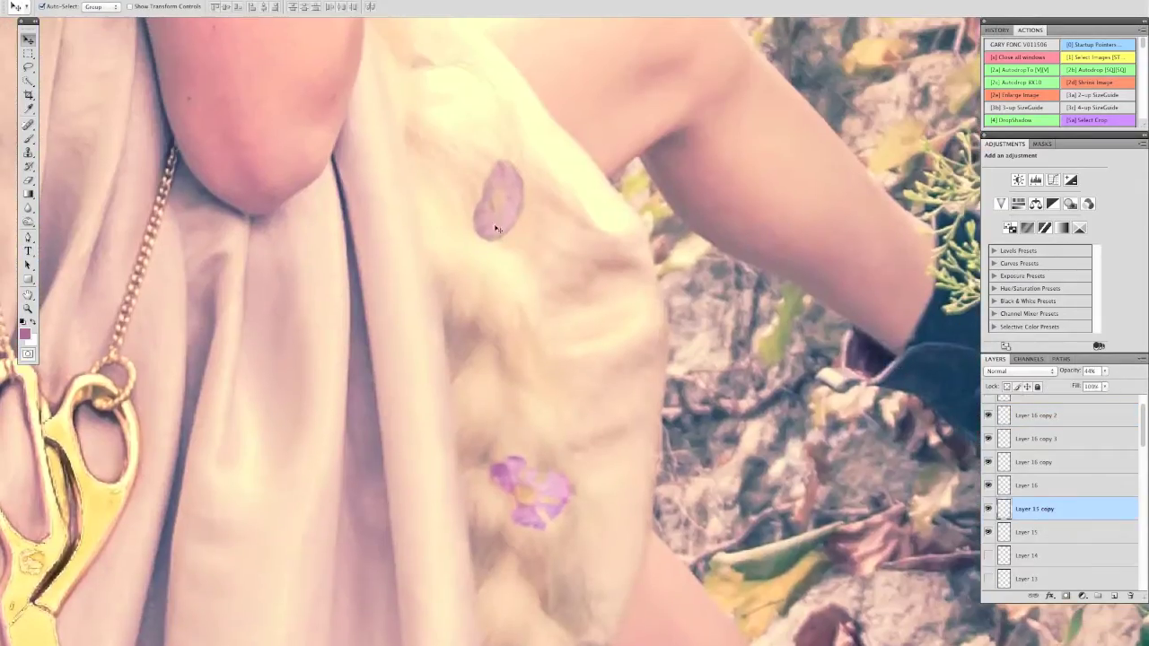
{"action": "key", "text": "b"}
Step: Add a drop shadow to flower layer Layer 16 copy 3
{"action": "left_click", "coordinate": [544, 508], "text": "ctrl"}
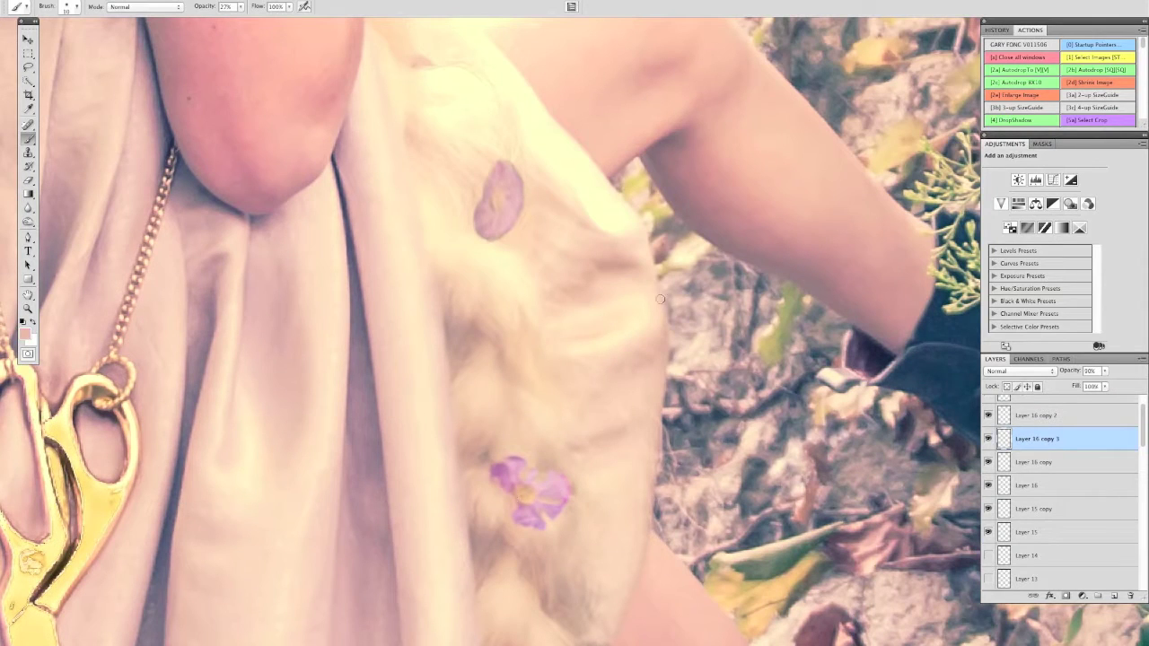
{"action": "key", "text": "F4"}
{"action": "key", "text": "Return"}
{"action": "key", "text": "e"}
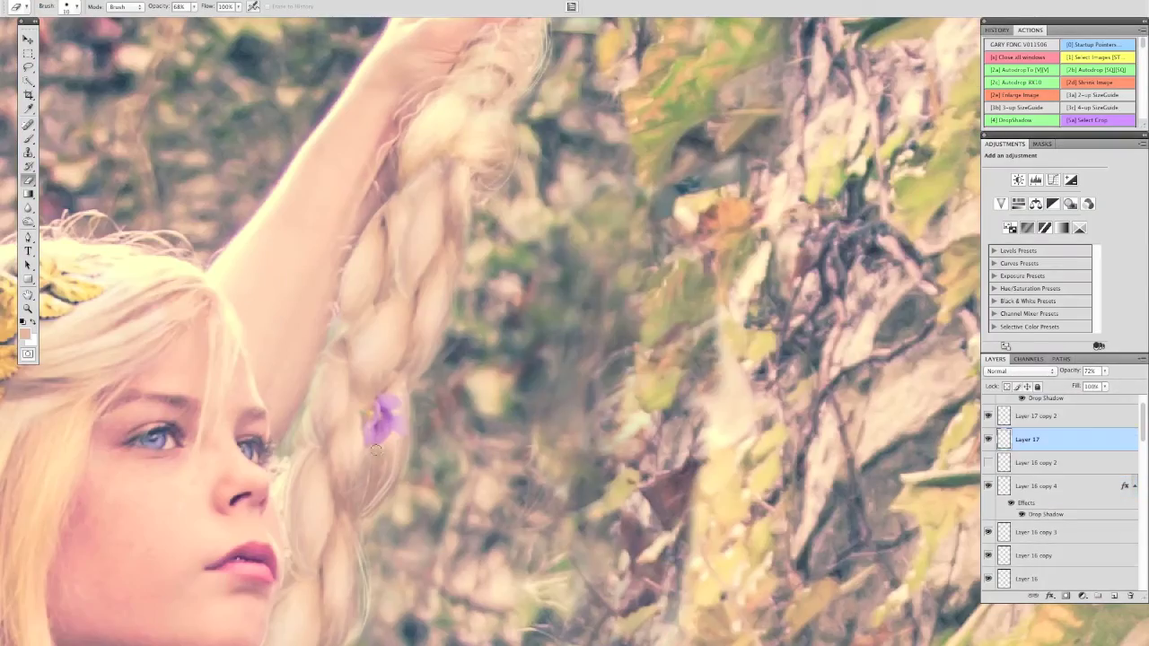
{"action": "key", "text": "F4"}
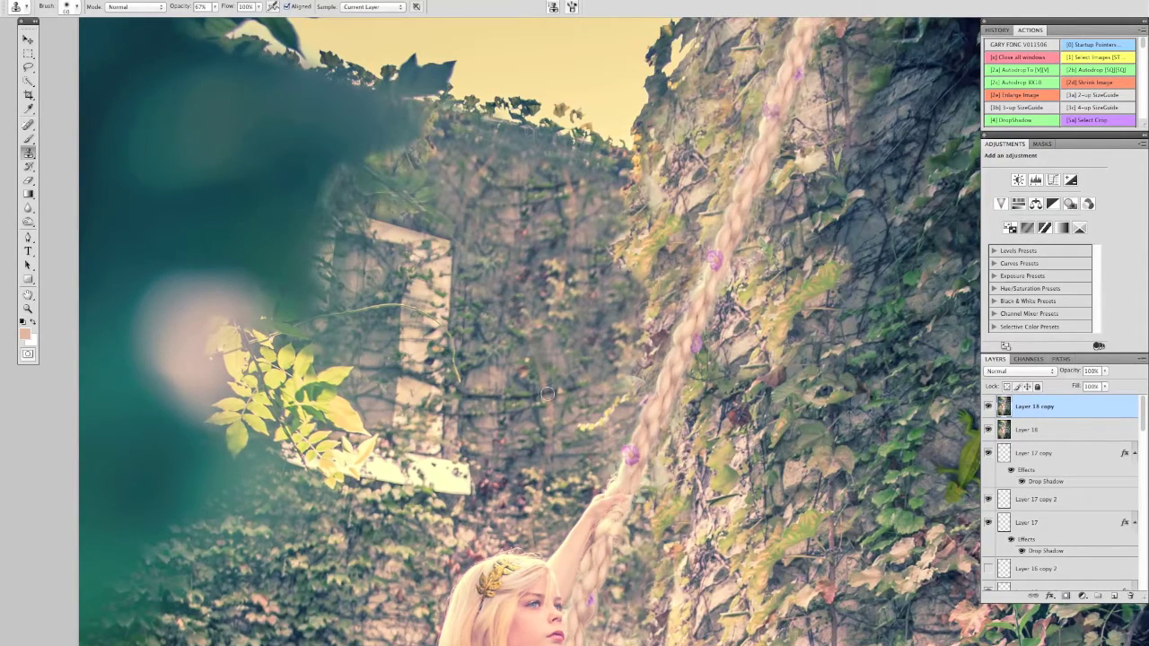
Step: Reshape the girl's face in Liquify, then switch to the Brush for retouching
{"action": "key", "text": "ctrl+shift+x"}
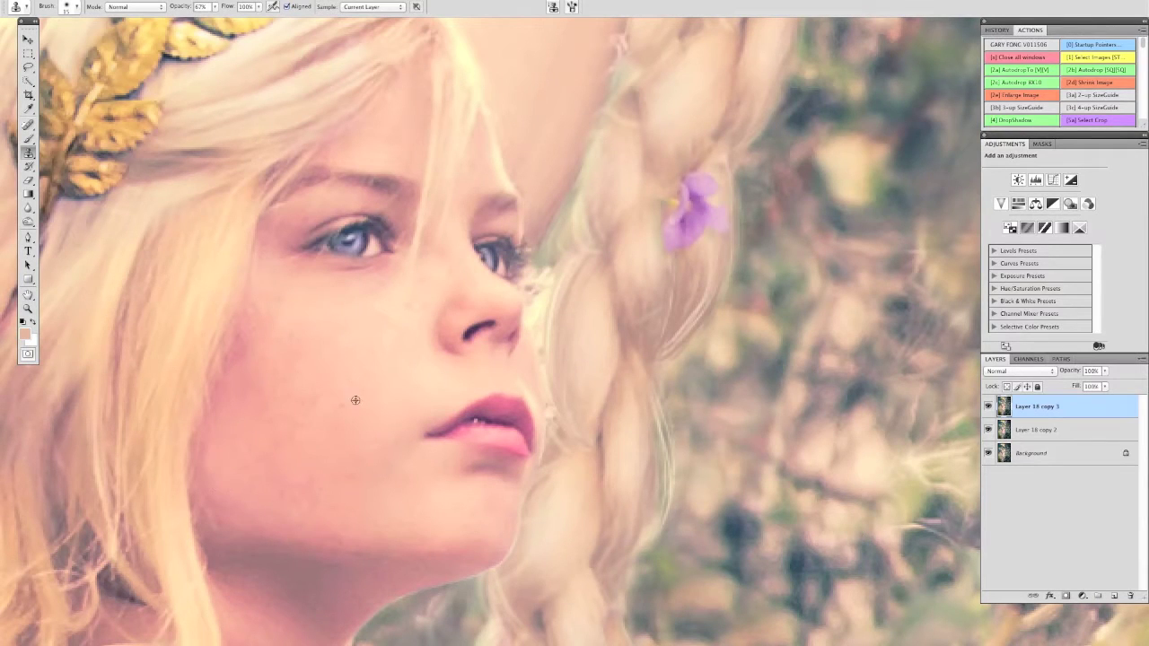
{"action": "key", "text": "b"}
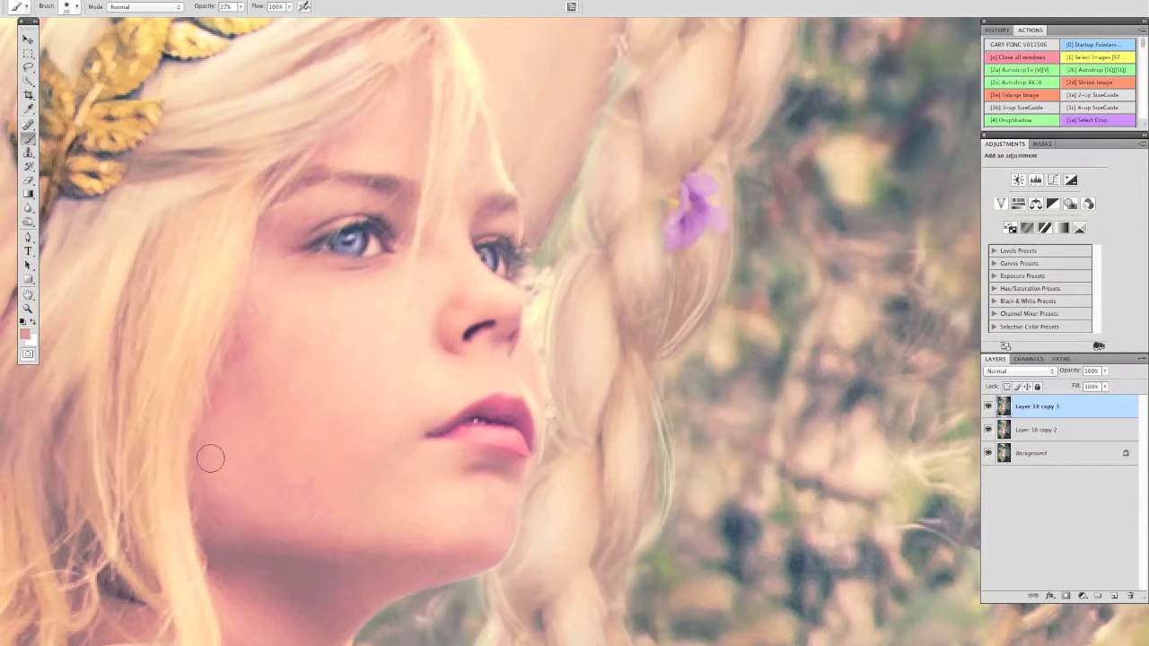
{"action": "scroll", "coordinate": [315, 551], "scroll_direction": "right", "scroll_amount": 5}
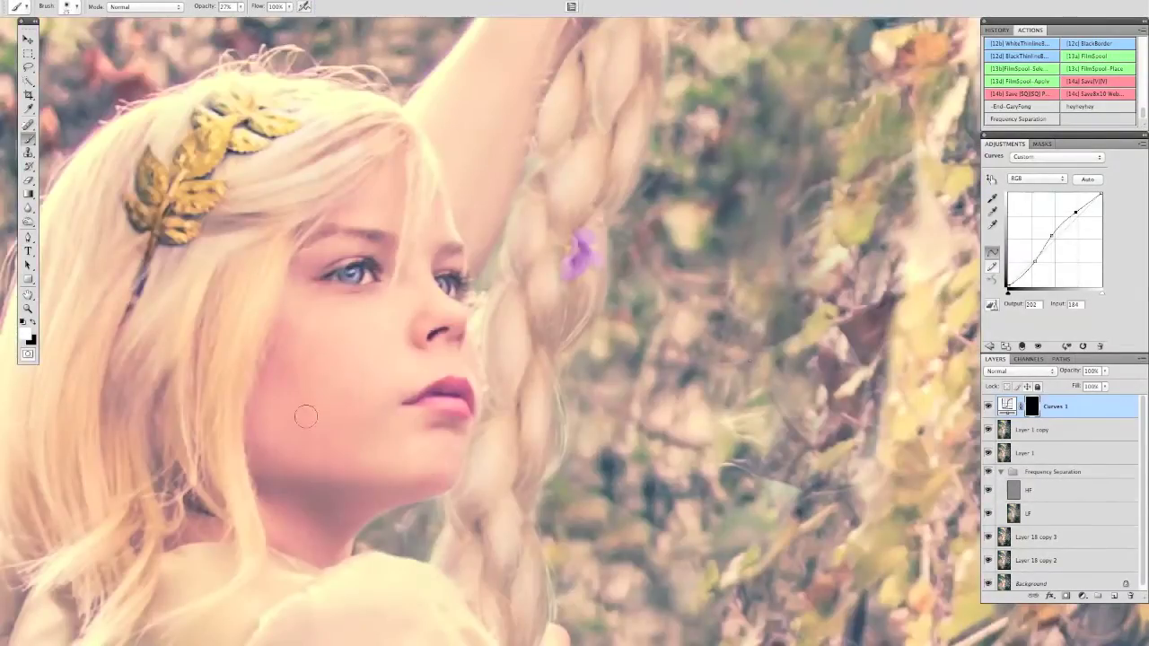
Step: Enlarge the brush and bring the braid and flower into view
{"action": "key", "text": "bracketright"}
{"action": "key", "text": "bracketright"}
{"action": "key", "text": "bracketright"}
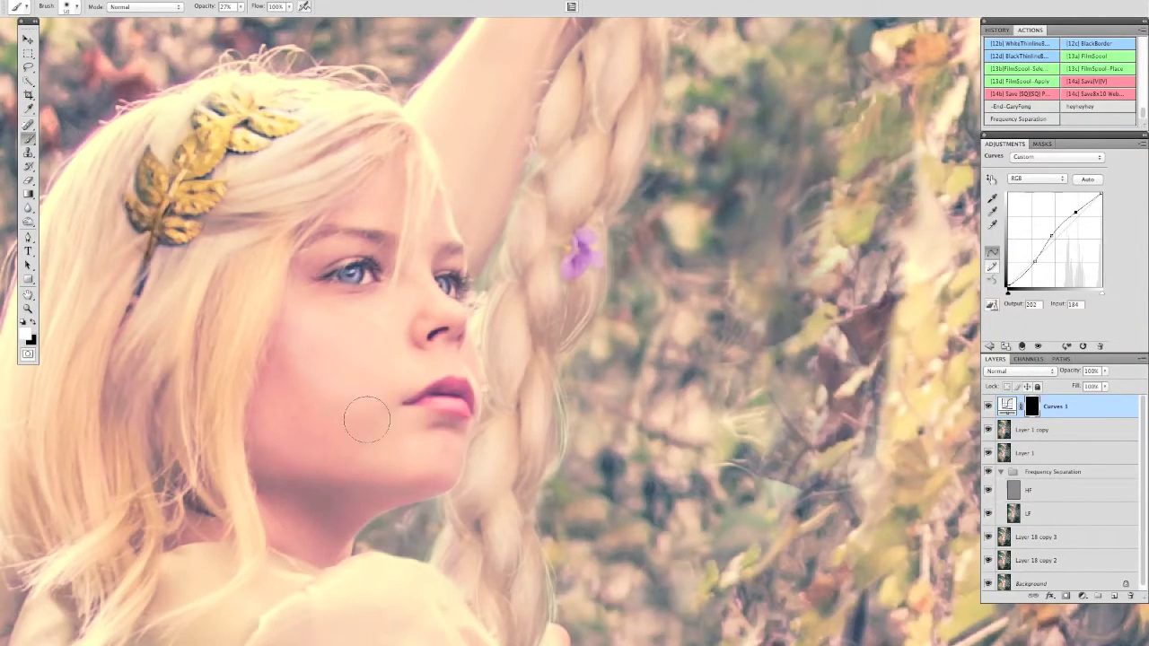
{"action": "scroll", "coordinate": [359, 354], "scroll_direction": "down", "scroll_amount": 2}
{"action": "left_click_drag", "start_coordinate": [359, 353], "coordinate": [373, 480]}
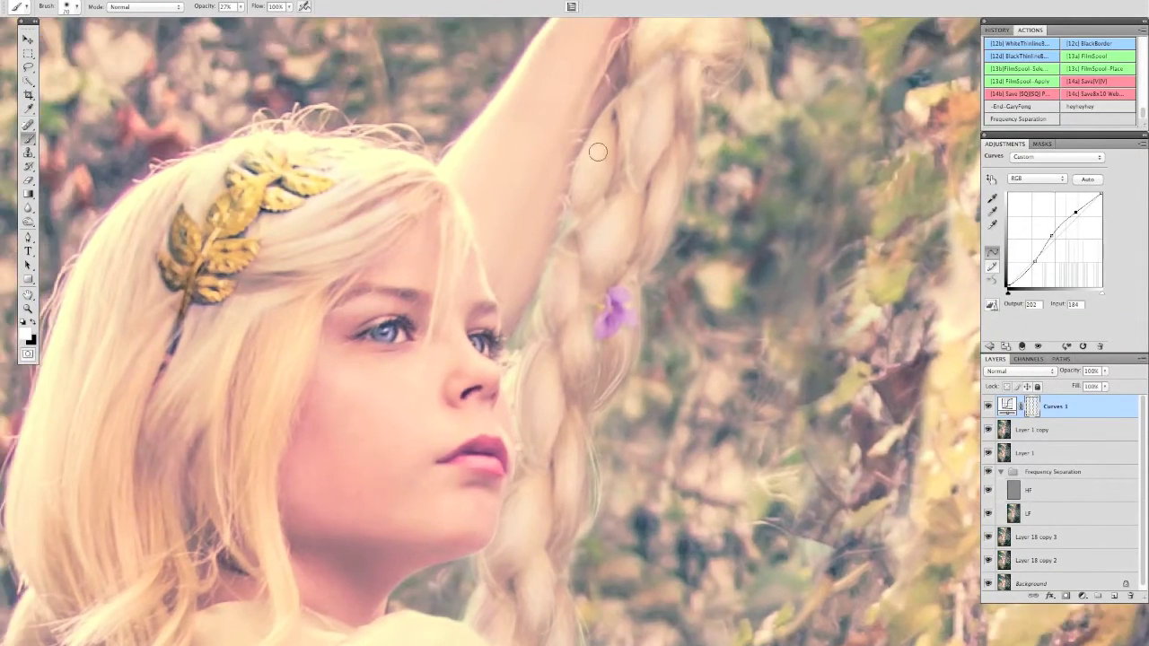
Step: Zoom around the portrait, then fit the whole photo on screen
{"action": "scroll", "coordinate": [501, 341], "scroll_direction": "up", "scroll_amount": 2}
{"action": "scroll", "coordinate": [502, 341], "scroll_direction": "up", "scroll_amount": 2}
{"action": "scroll", "coordinate": [538, 269], "scroll_direction": "up", "scroll_amount": 3}
{"action": "scroll", "coordinate": [577, 198], "scroll_direction": "up", "scroll_amount": 3}
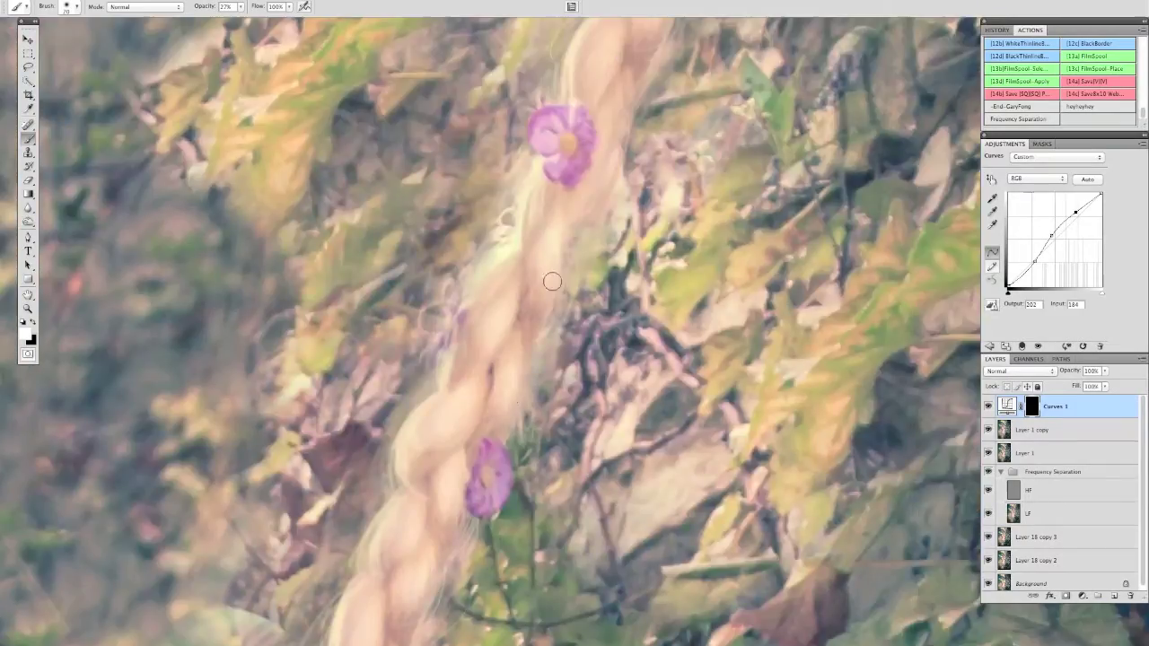
{"action": "scroll", "coordinate": [546, 225], "scroll_direction": "up", "scroll_amount": 3}
{"action": "scroll", "coordinate": [569, 278], "scroll_direction": "up", "scroll_amount": 3}
{"action": "scroll", "coordinate": [512, 224], "scroll_direction": "up", "scroll_amount": 3}
{"action": "scroll", "coordinate": [430, 377], "scroll_direction": "up", "scroll_amount": 3}
{"action": "scroll", "coordinate": [538, 398], "scroll_direction": "up", "scroll_amount": 3}
{"action": "scroll", "coordinate": [534, 467], "scroll_direction": "up", "scroll_amount": 3}
{"action": "scroll", "coordinate": [527, 514], "scroll_direction": "down", "scroll_amount": 3}
{"action": "scroll", "coordinate": [525, 426], "scroll_direction": "down", "scroll_amount": 3}
{"action": "scroll", "coordinate": [522, 336], "scroll_direction": "down", "scroll_amount": 3}
{"action": "scroll", "coordinate": [517, 248], "scroll_direction": "down", "scroll_amount": 3}
{"action": "key", "text": "ctrl+0"}
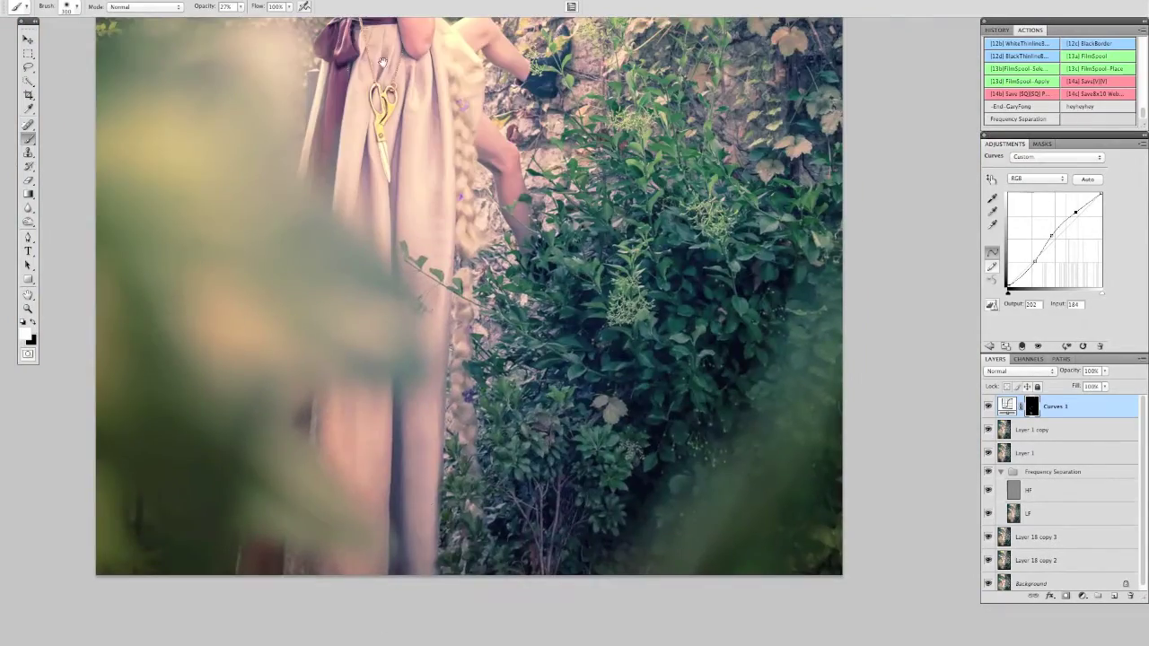
{"action": "scroll", "coordinate": [195, 366], "scroll_direction": "up", "scroll_amount": 2}
{"action": "scroll", "coordinate": [196, 366], "scroll_direction": "up", "scroll_amount": 1}
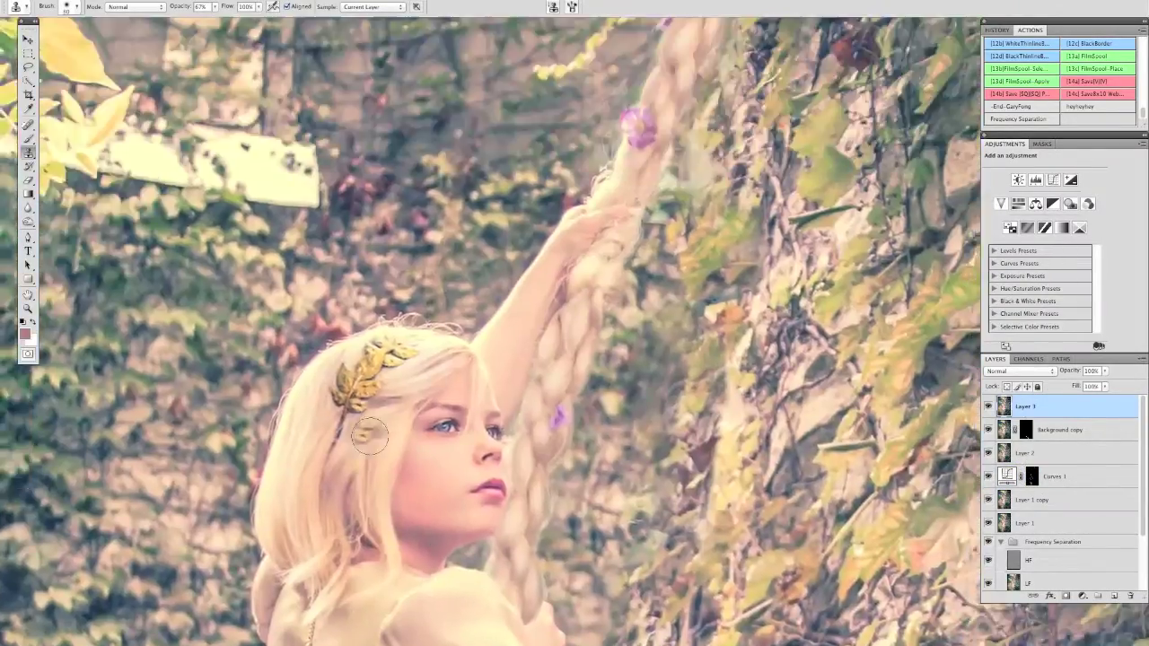
Step: Paint sampled lighter and darker skin tones to even out the girl's cheek
{"action": "key", "text": "b"}
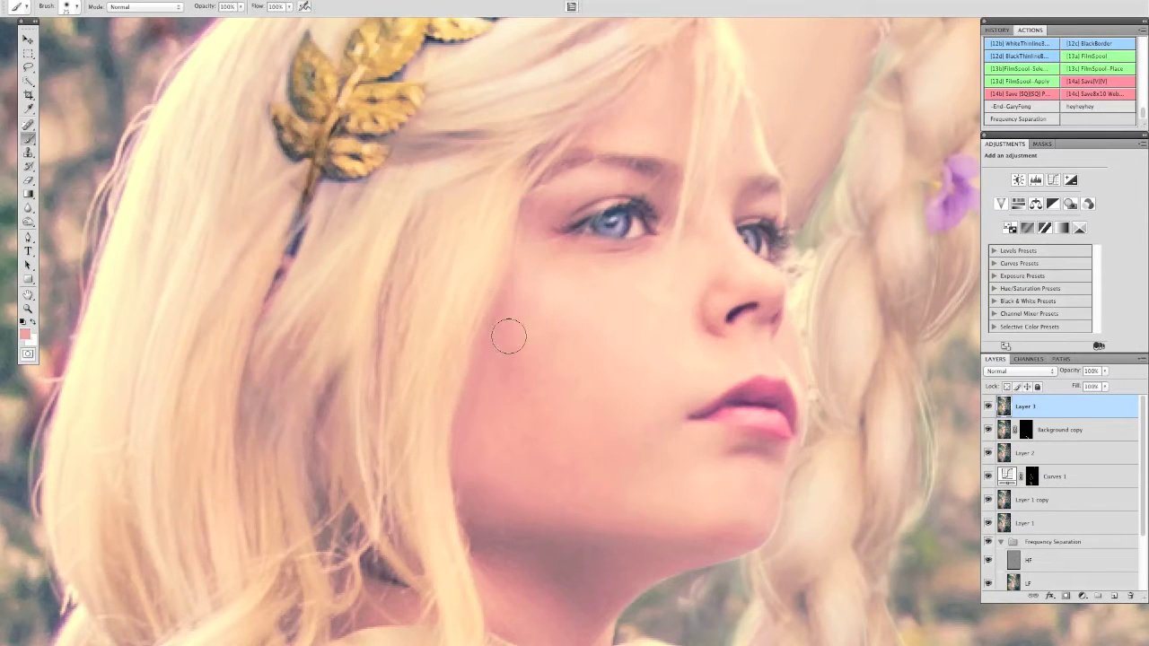
{"action": "type", "text": "49"}
{"action": "left_click", "coordinate": [519, 311], "text": "alt"}
{"action": "key", "text": "ctrl+minus"}
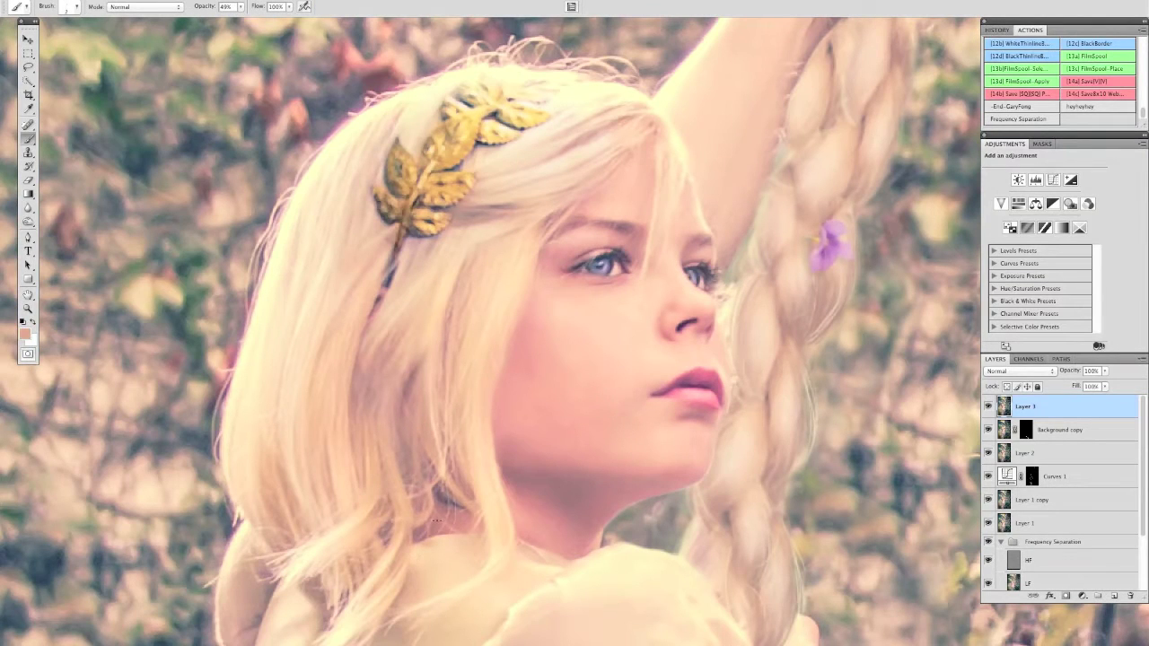
{"action": "left_click", "coordinate": [453, 356], "text": "alt"}
Step: Clone away the fly-away hairs and wisps on both sides above her head
{"action": "key", "text": "s"}
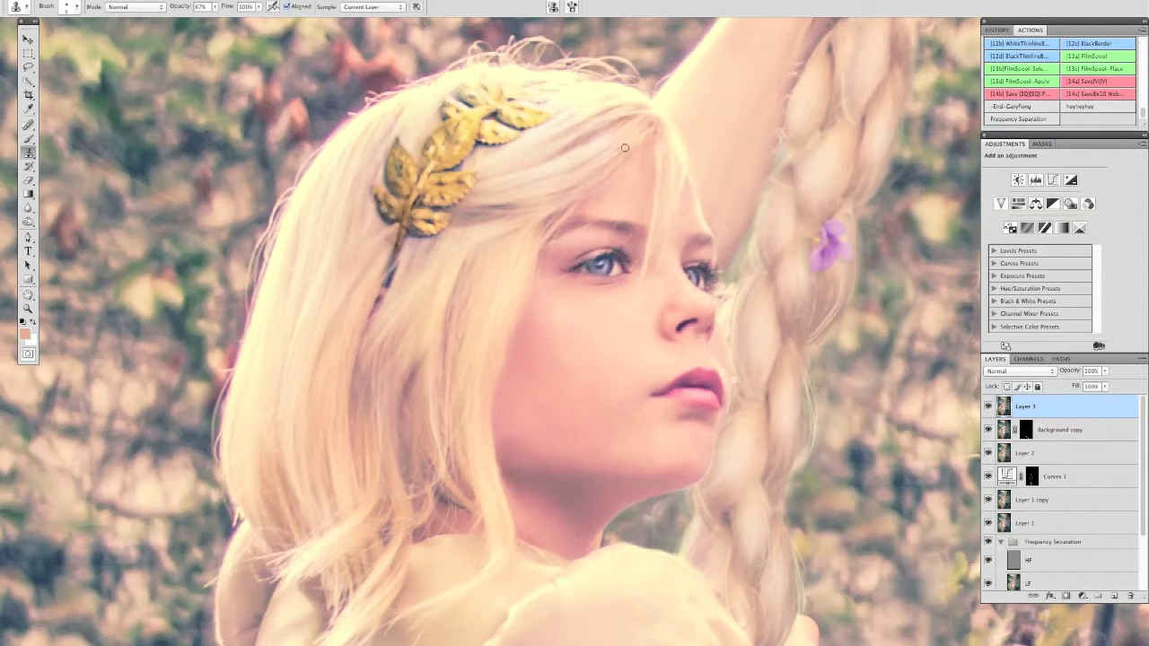
{"action": "scroll", "coordinate": [239, 330], "scroll_direction": "up", "scroll_amount": 5}
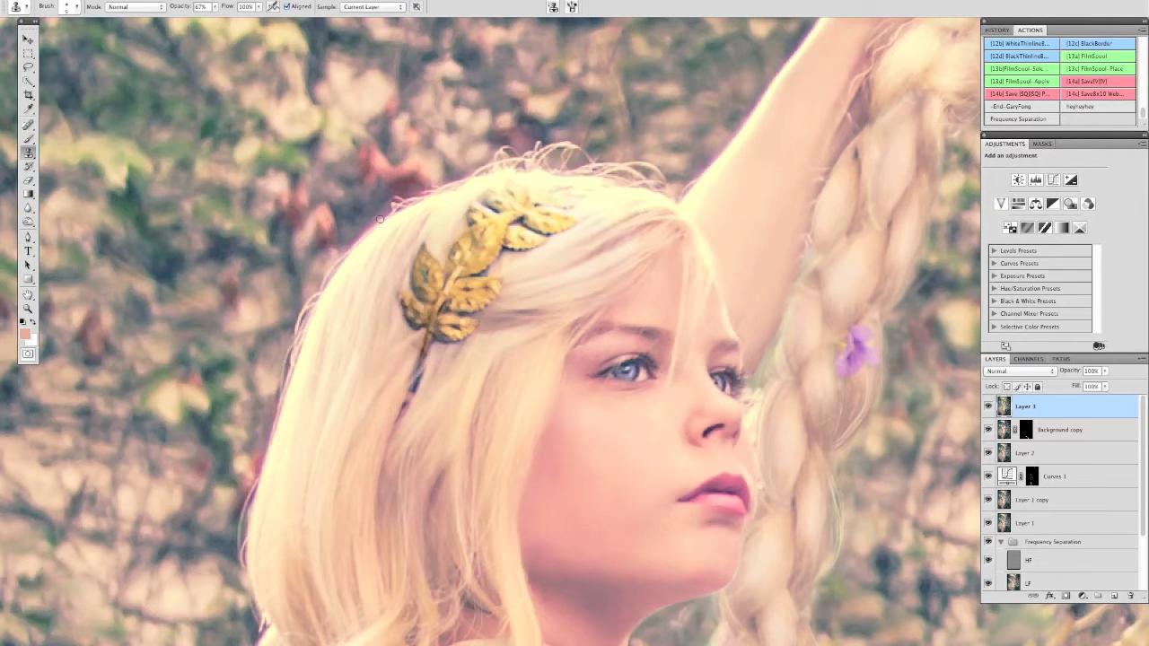
{"action": "scroll", "coordinate": [368, 285], "scroll_direction": "up", "scroll_amount": 5}
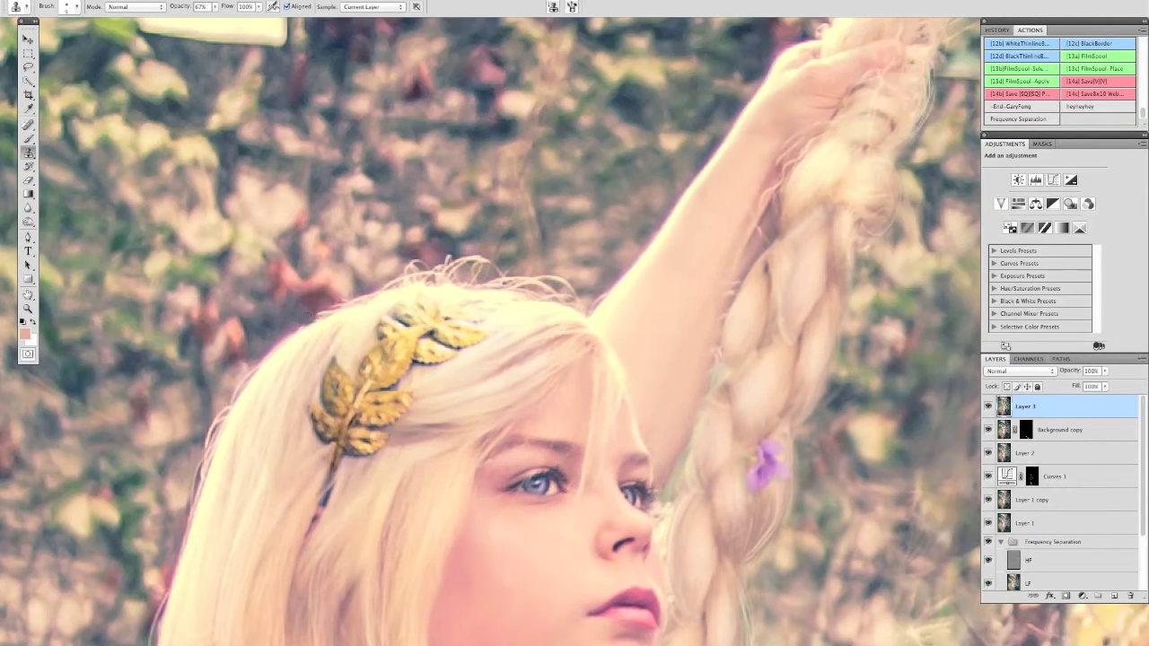
{"action": "scroll", "coordinate": [423, 312], "scroll_direction": "up", "scroll_amount": 5}
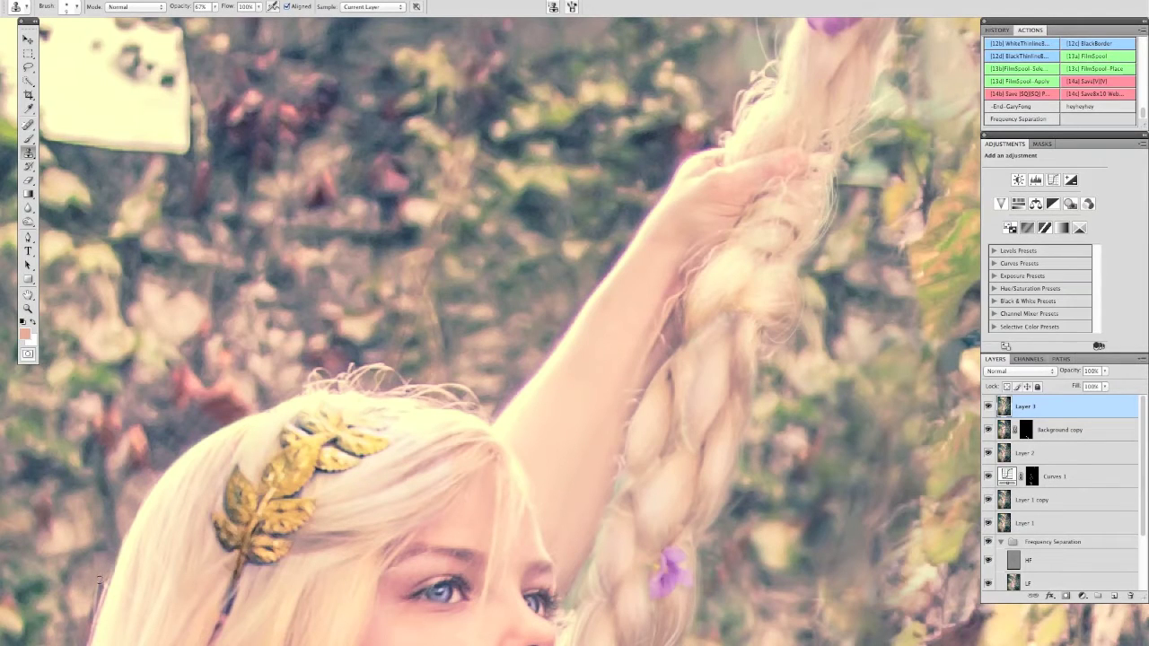
{"action": "scroll", "coordinate": [303, 470], "scroll_direction": "down", "scroll_amount": 3}
{"action": "scroll", "coordinate": [395, 410], "scroll_direction": "up", "scroll_amount": 3}
{"action": "left_click_drag", "start_coordinate": [424, 403], "coordinate": [364, 399]}
{"action": "left_click_drag", "start_coordinate": [238, 386], "coordinate": [343, 375]}
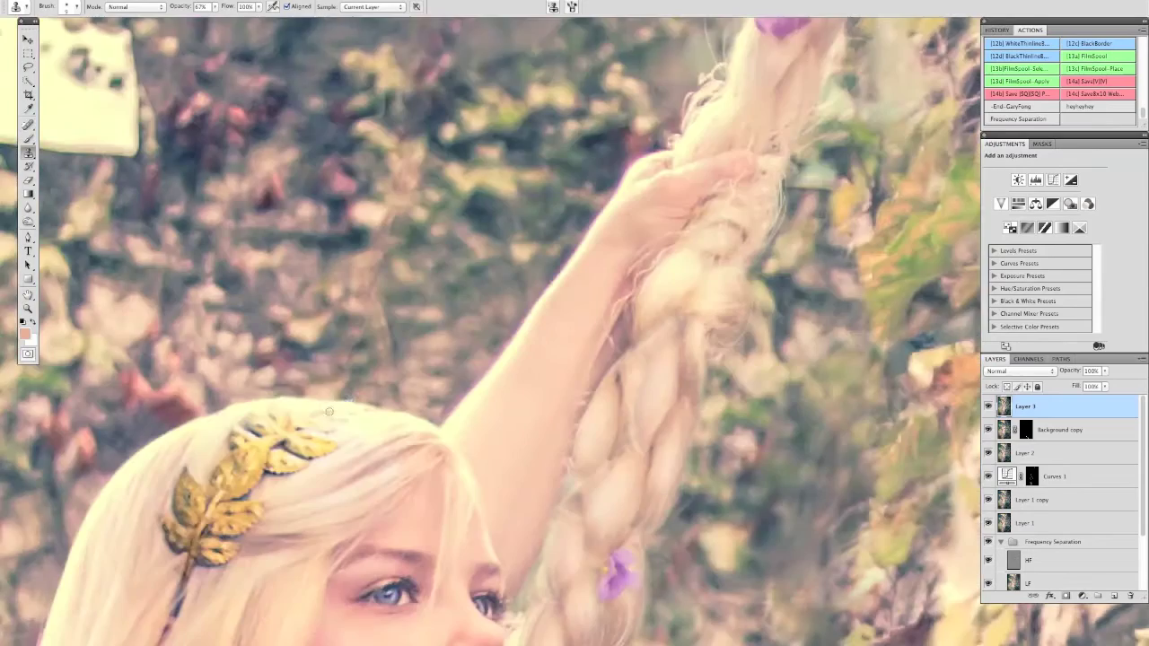
{"action": "scroll", "coordinate": [350, 359], "scroll_direction": "down", "scroll_amount": 2}
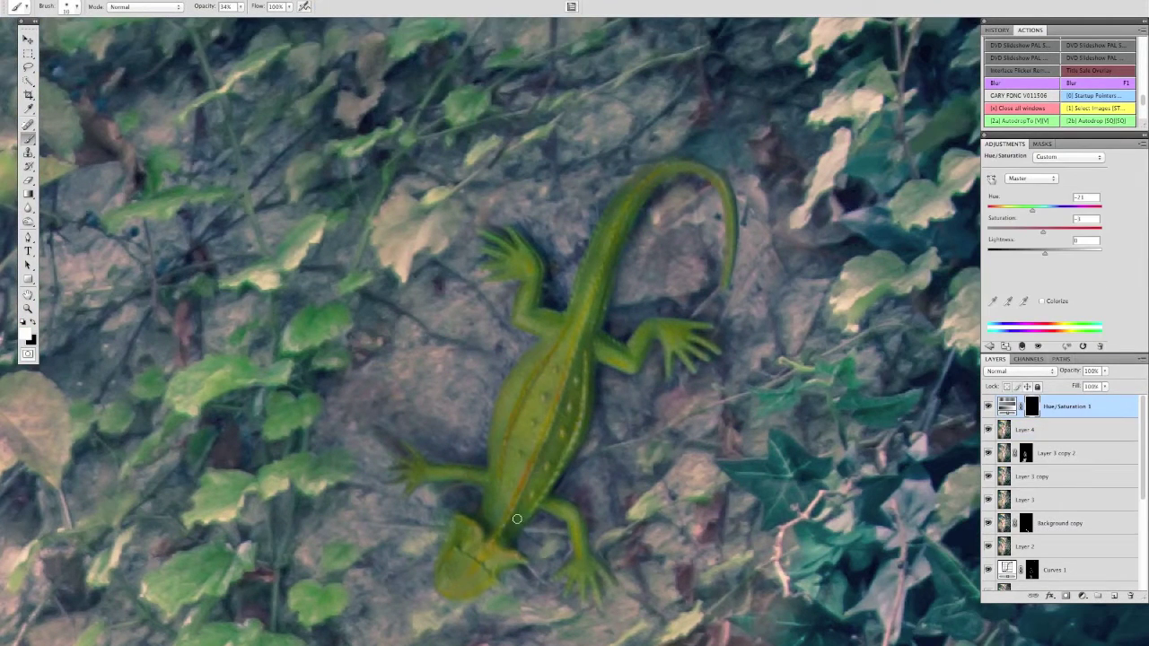
Step: Paint the Hue/Saturation mask onto the lizard, mask its orange head, and adjust saturation
{"action": "left_click_drag", "start_coordinate": [517, 518], "coordinate": [482, 583]}
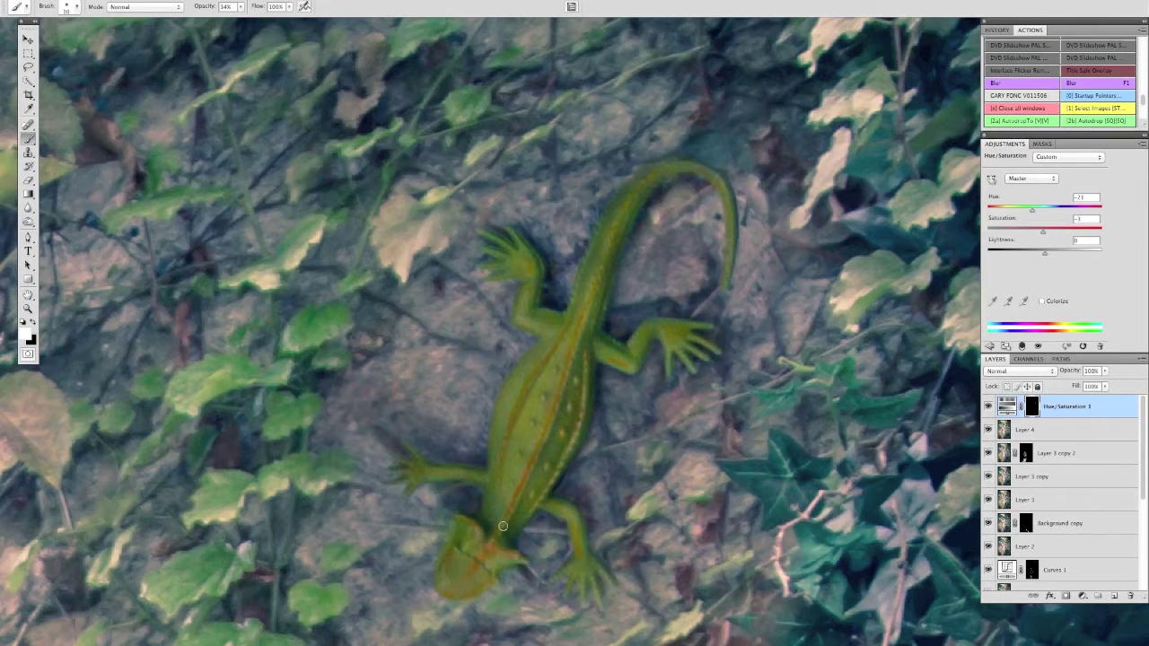
{"action": "key", "text": "x"}
{"action": "left_click_drag", "start_coordinate": [470, 551], "coordinate": [516, 563]}
{"action": "left_click_drag", "start_coordinate": [1038, 226], "coordinate": [1036, 239]}
{"action": "key", "text": "ctrl+minus"}
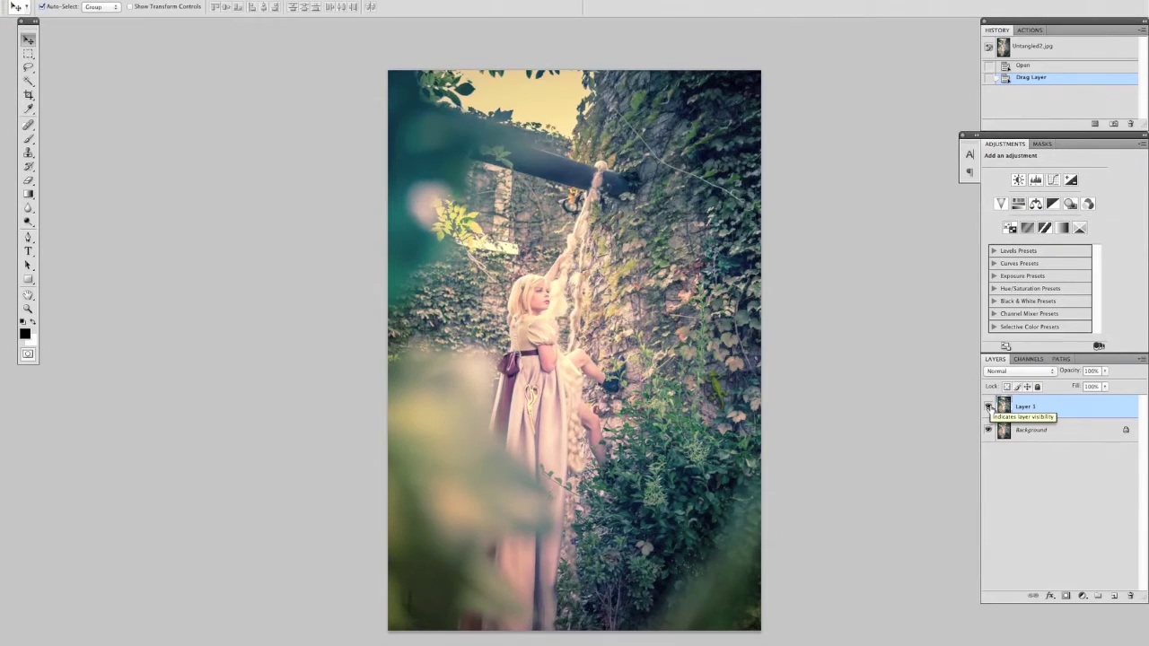
Step: Hide Layer 1 to compare the composite with the original photo
{"action": "left_click", "coordinate": [988, 406]}
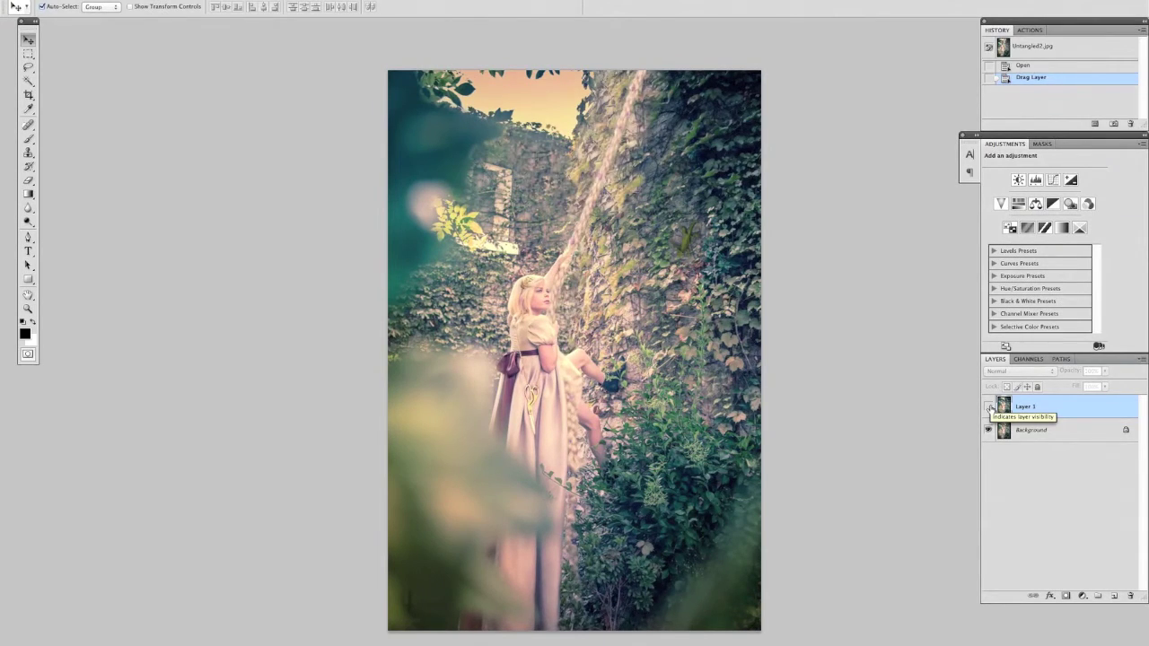